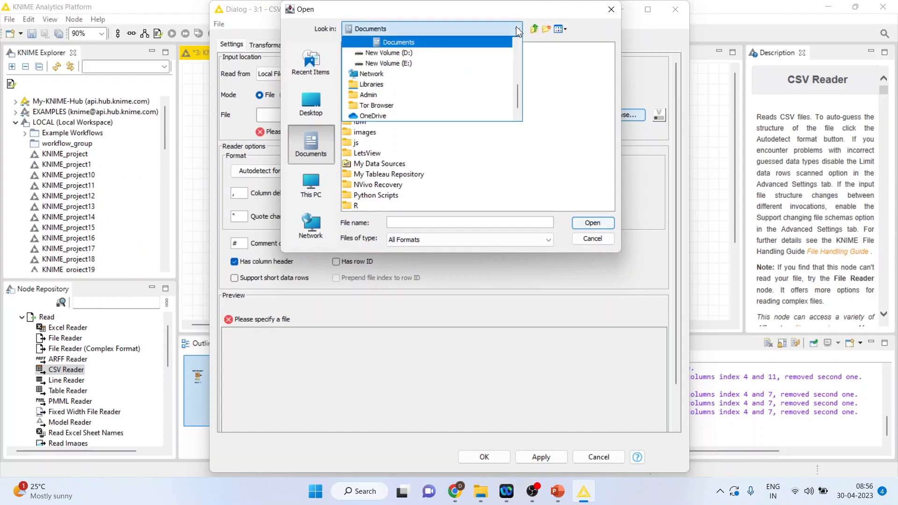
# Step: Load heart1.csv from the Knime Data folder on drive D: into the CSV Reader and execute the node
pyautogui.click(445, 51)
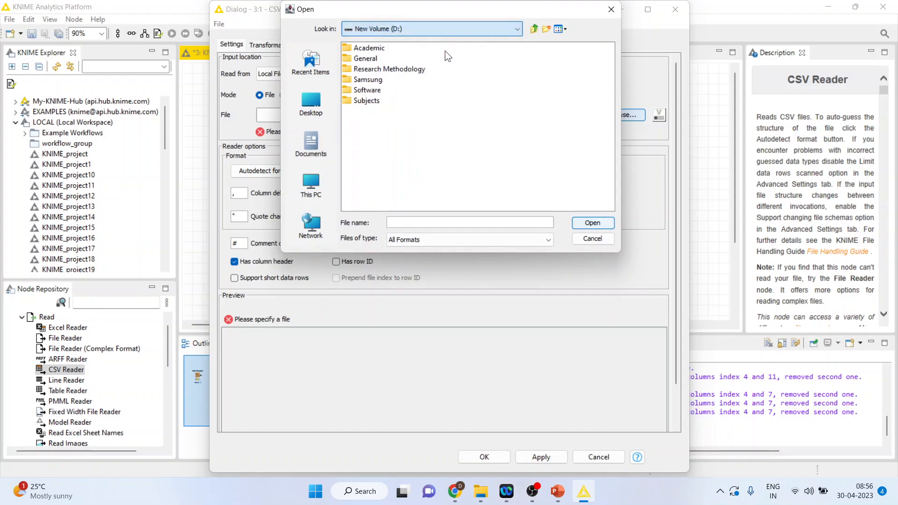
pyautogui.doubleClick(384, 69)
pyautogui.doubleClick(582, 89)
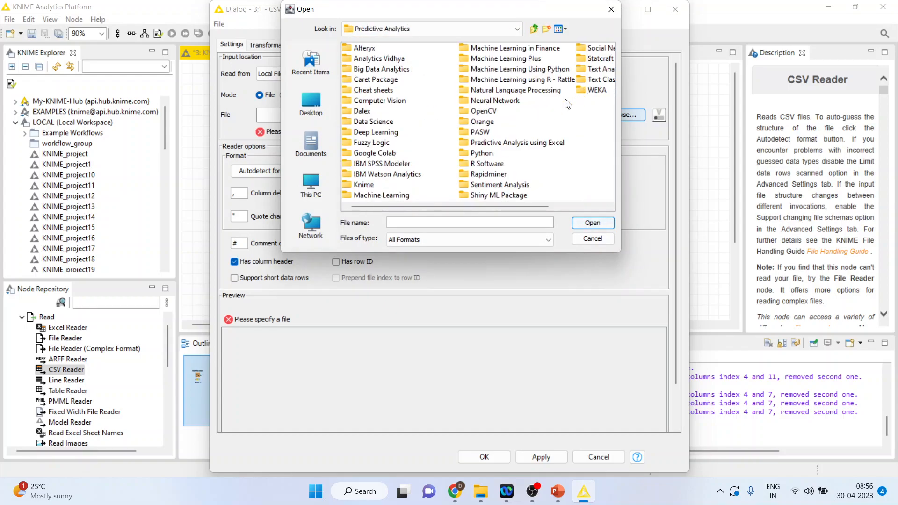
pyautogui.doubleClick(371, 187)
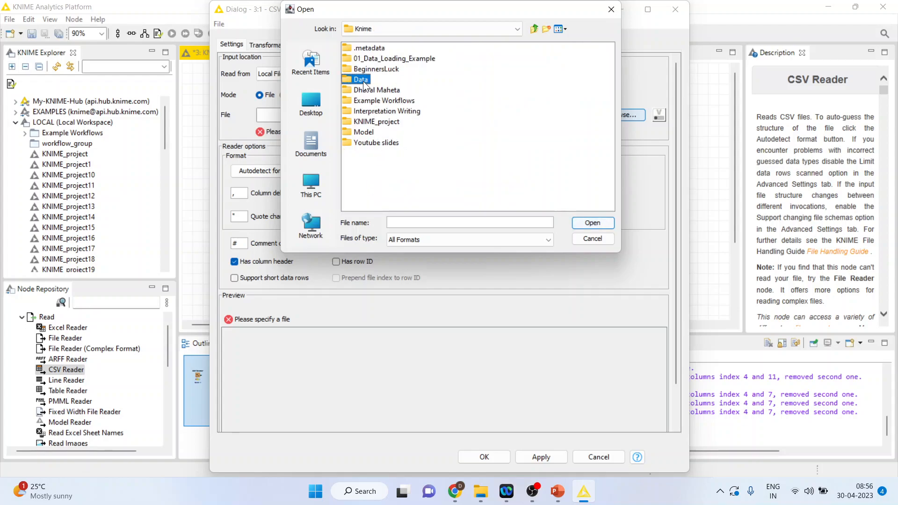
pyautogui.doubleClick(363, 81)
pyautogui.click(364, 58)
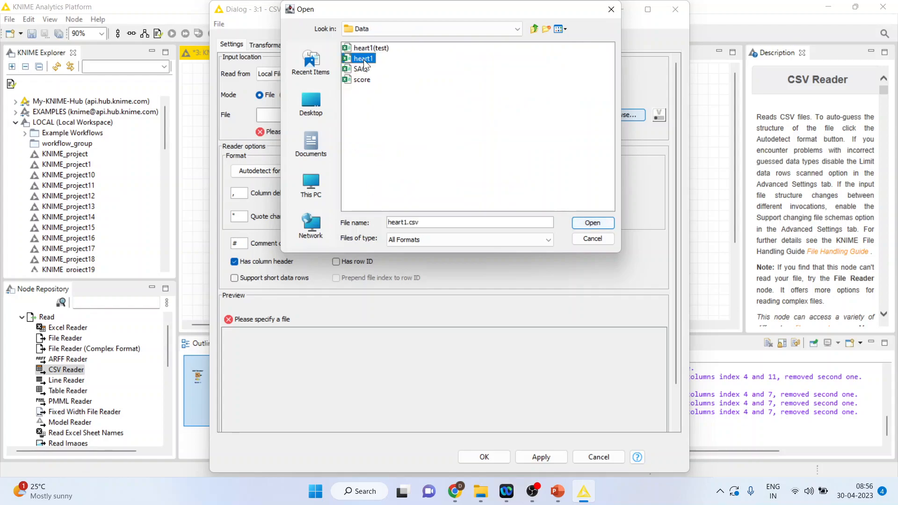
pyautogui.click(593, 223)
pyautogui.click(499, 454)
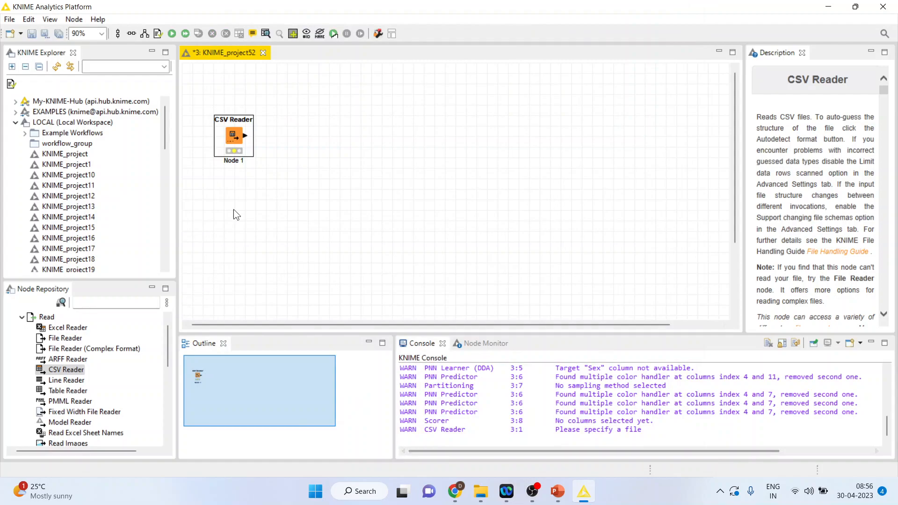
pyautogui.rightClick(238, 122)
pyautogui.click(290, 146)
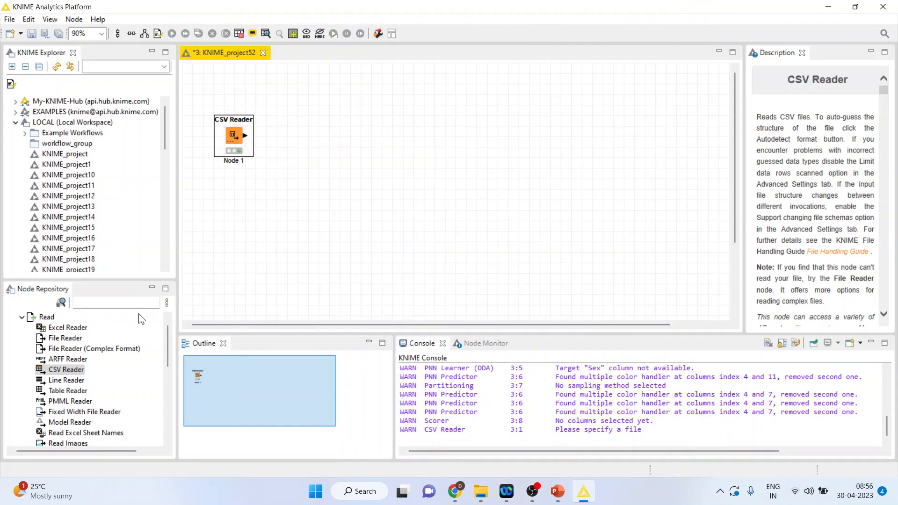
# Step: Find the Column Filter node in the node repository and add it connected to the CSV Reader
pyautogui.click(127, 304)
pyautogui.write('column')
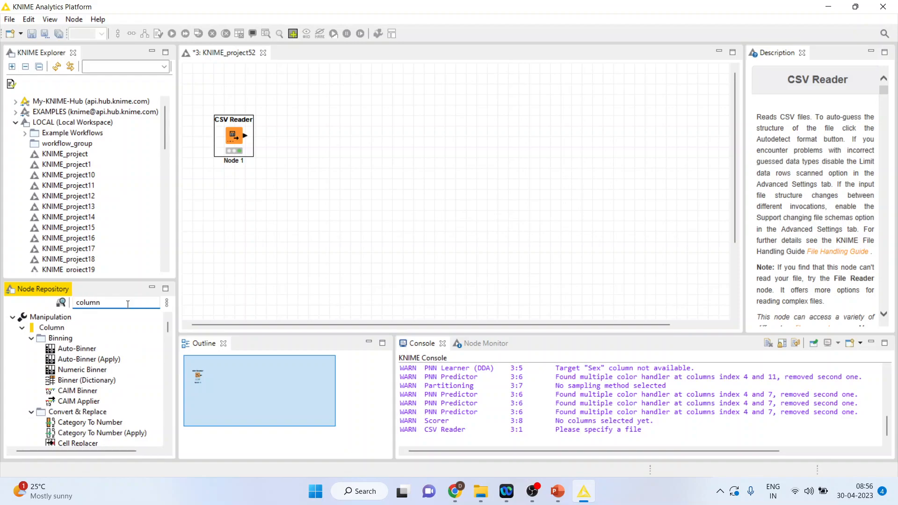
pyautogui.write(' fil')
pyautogui.doubleClick(111, 349)
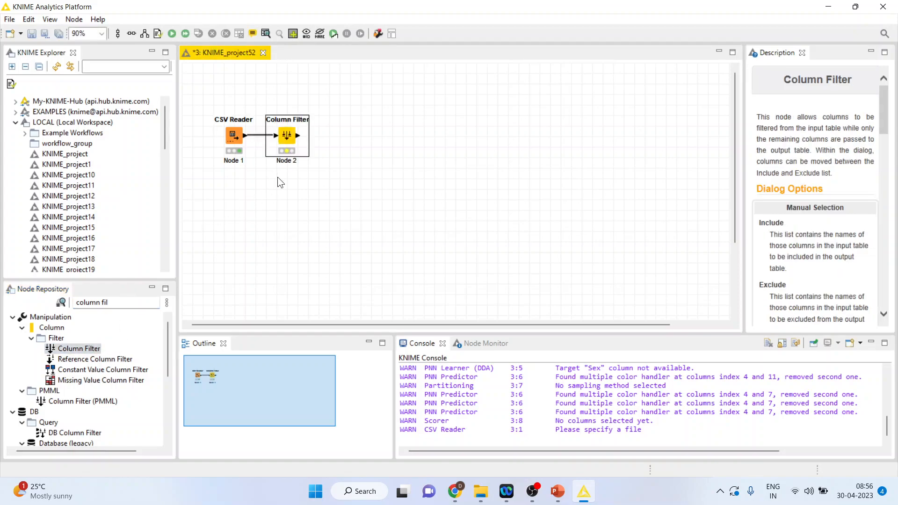
# Step: Configure the Column Filter to include only Age, RestingBP, Cholesterol, MaxHR and HeartDisease, excluding all other columns
pyautogui.rightClick(288, 141)
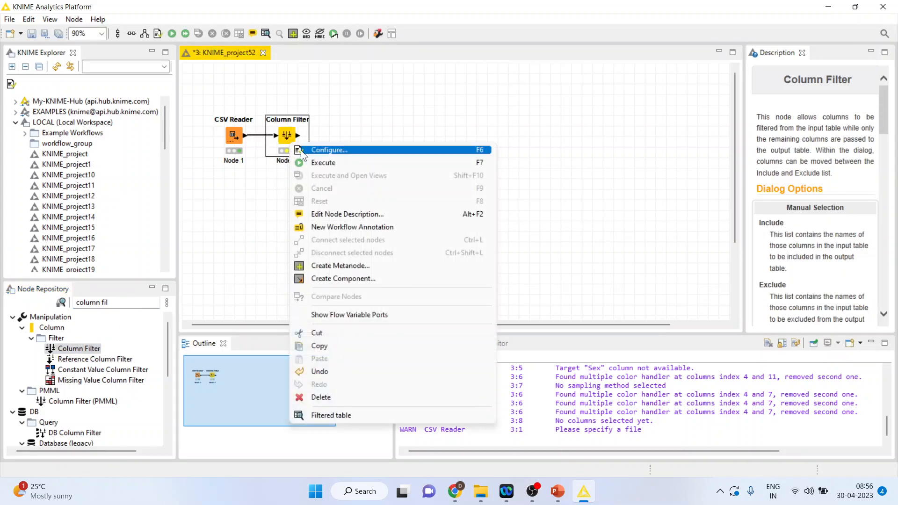
pyautogui.click(334, 153)
pyautogui.click(450, 280)
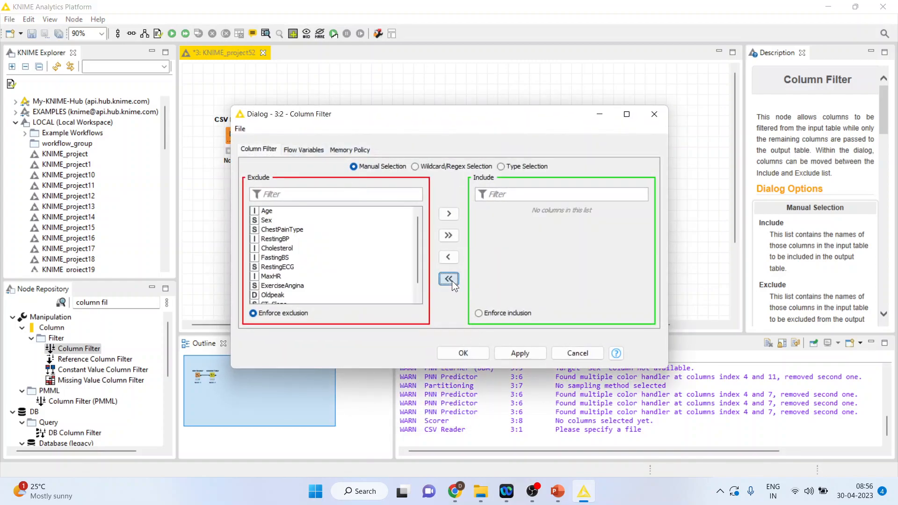
pyautogui.click(271, 211)
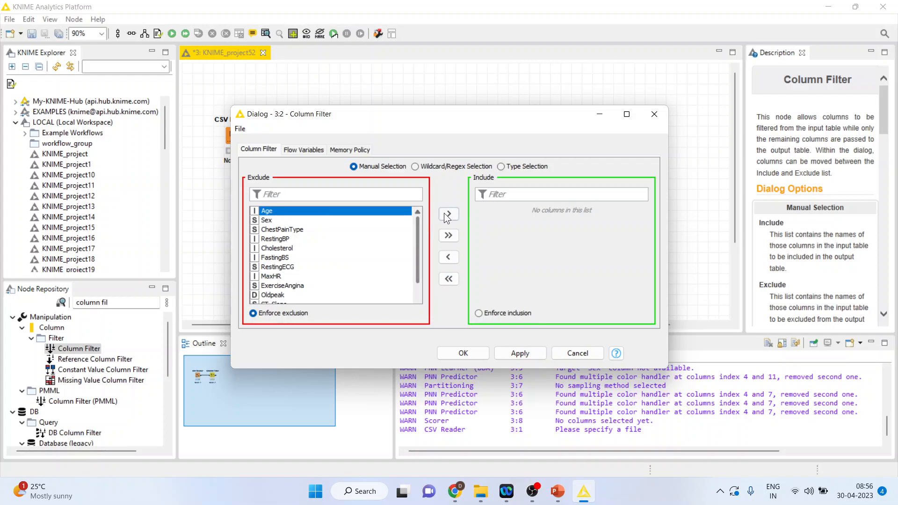
pyautogui.click(448, 214)
pyautogui.click(290, 229)
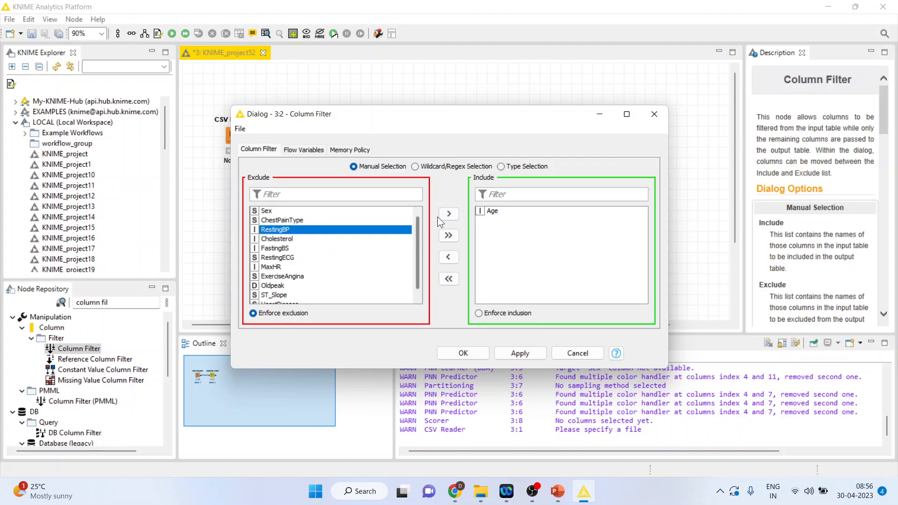
pyautogui.click(448, 214)
pyautogui.click(275, 229)
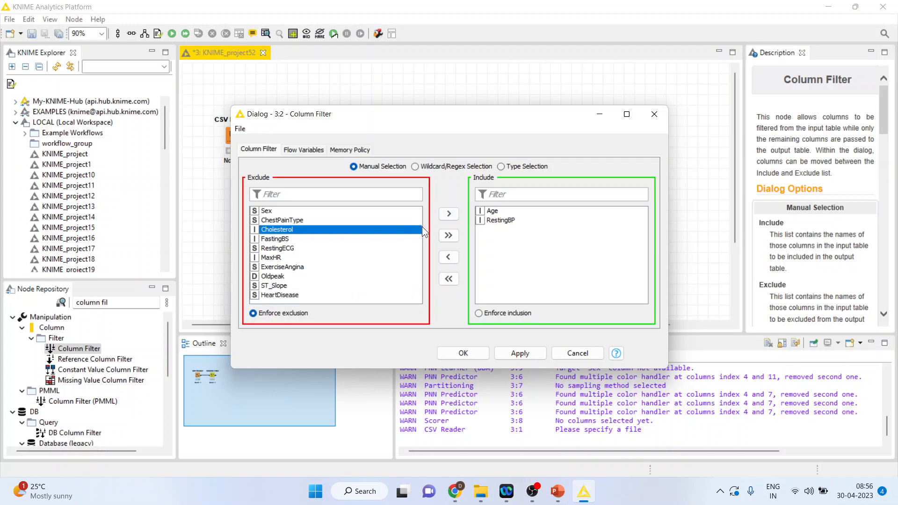
pyautogui.click(448, 214)
pyautogui.click(281, 248)
pyautogui.click(449, 215)
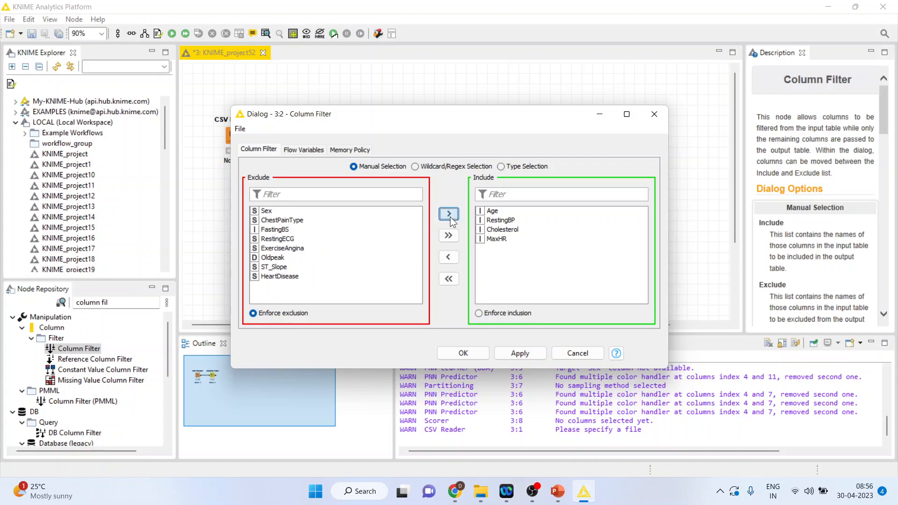
pyautogui.click(288, 276)
pyautogui.click(448, 214)
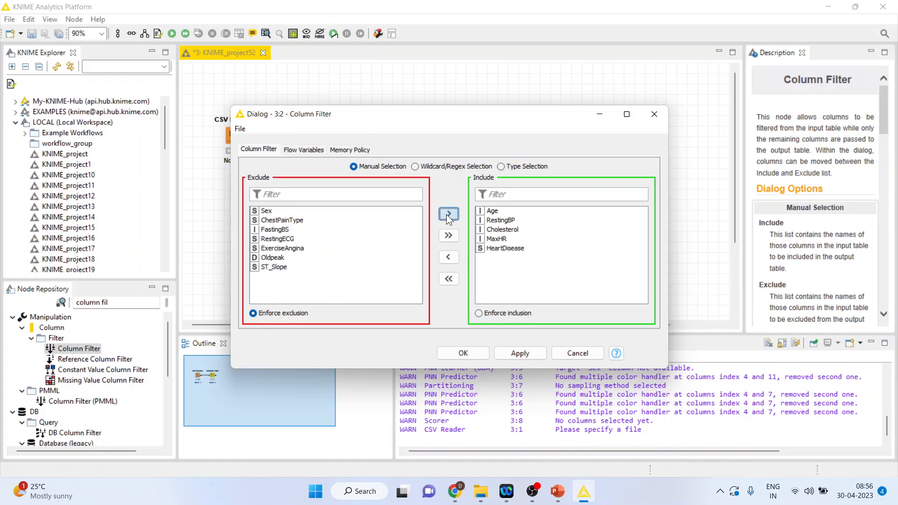
pyautogui.click(463, 353)
# Step: Execute the Column Filter and check its filtered table, then close the table
pyautogui.rightClick(286, 140)
pyautogui.click(316, 160)
pyautogui.rightClick(287, 136)
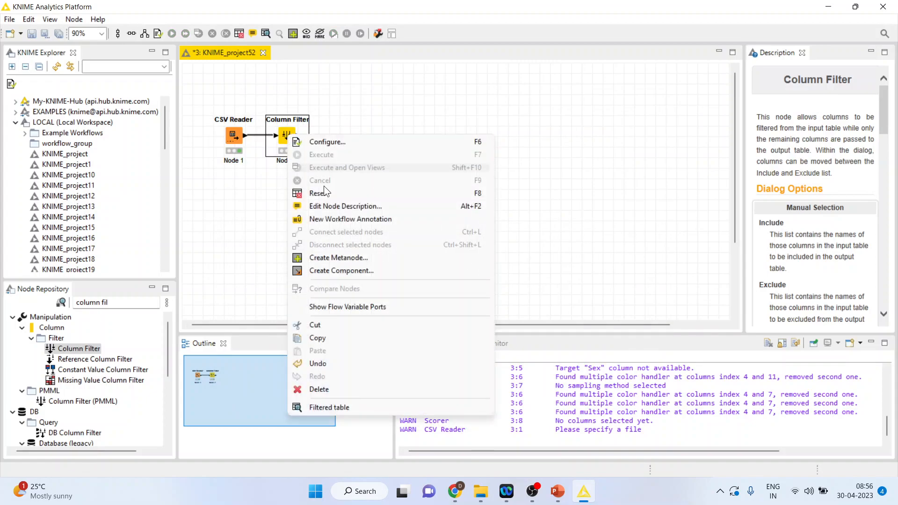
pyautogui.click(365, 409)
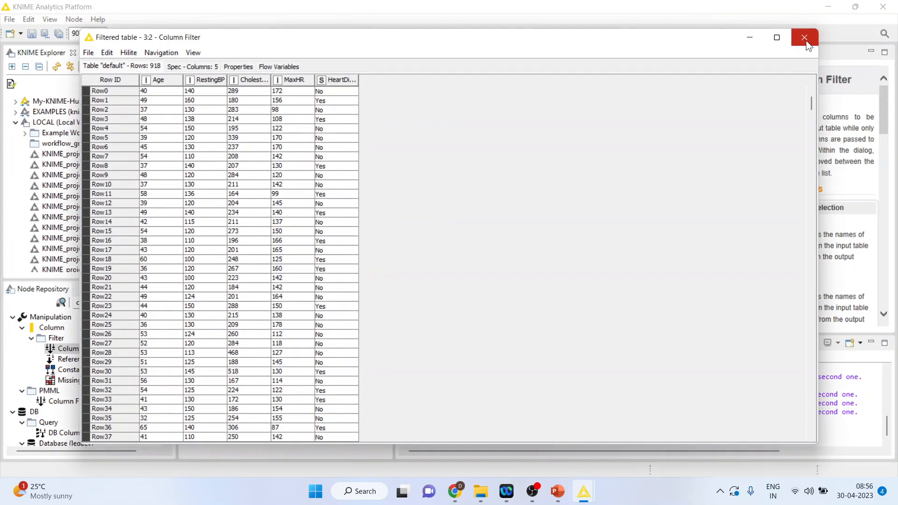
pyautogui.click(805, 39)
# Step: Search the node repository for "color" and add a Color Manager node connected to the Column Filter
pyautogui.click(117, 302)
pyautogui.press('BackSpace')
pyautogui.press('BackSpace')
pyautogui.press('BackSpace')
pyautogui.press('BackSpace')
pyautogui.press('BackSpace')
pyautogui.press('BackSpace')
pyautogui.press('BackSpace')
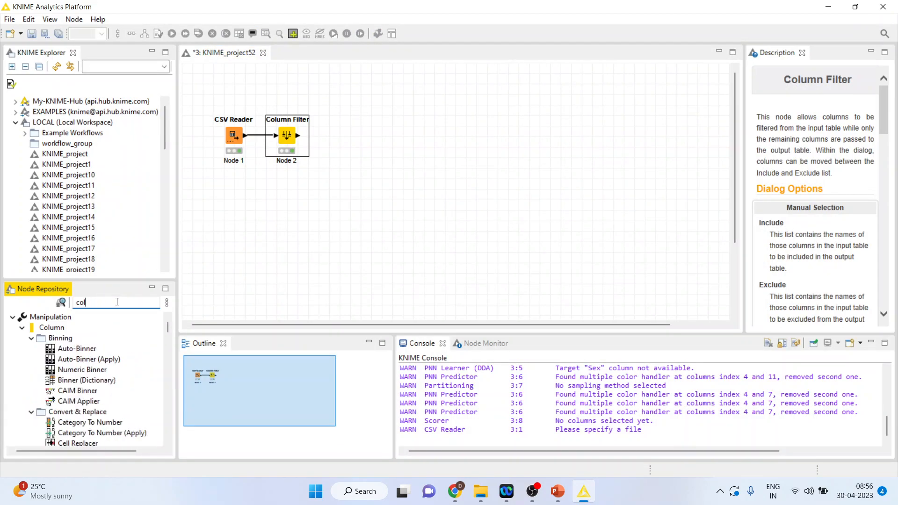
pyautogui.write('or')
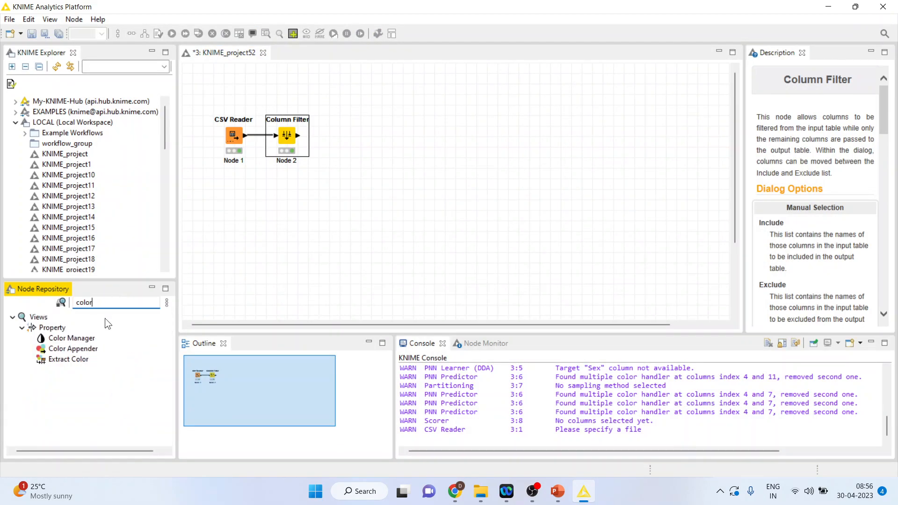
pyautogui.doubleClick(71, 337)
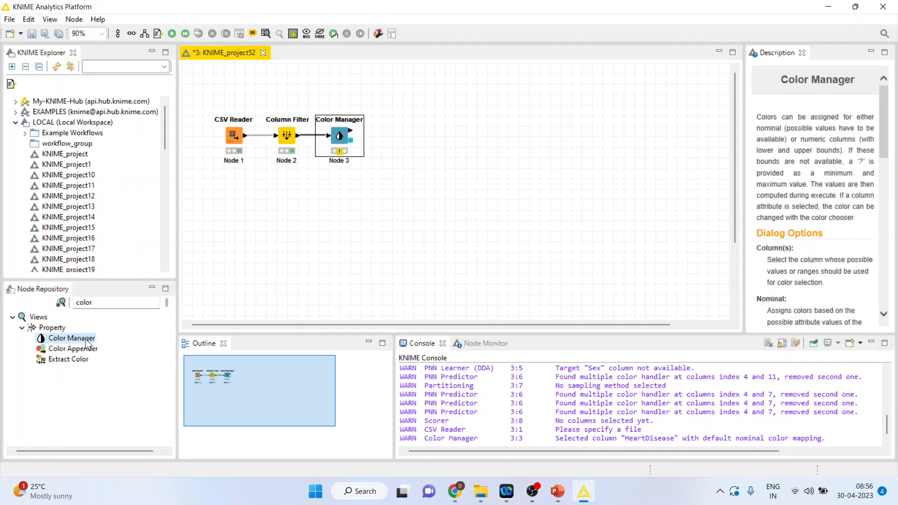
# Step: Configure the Color Manager with nominal Set 1 colors for HeartDisease, green for No and red for Yes, and execute it
pyautogui.rightClick(331, 139)
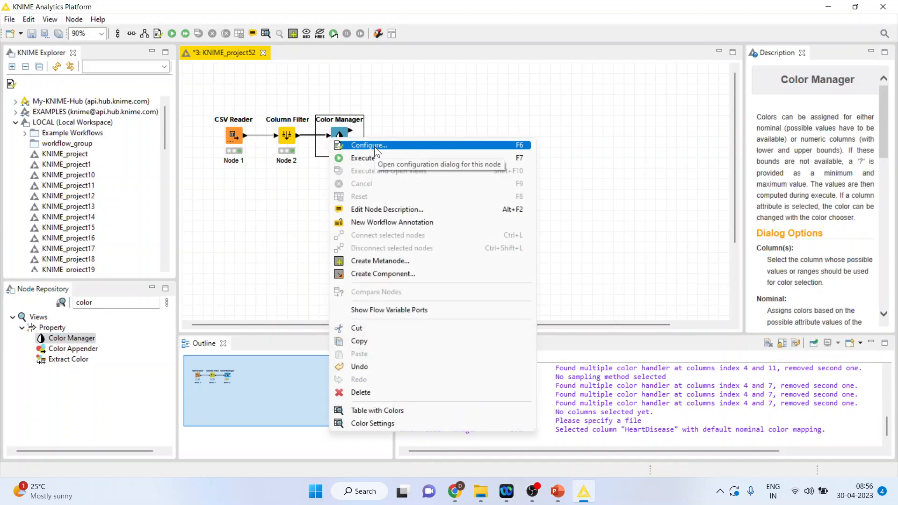
pyautogui.click(375, 146)
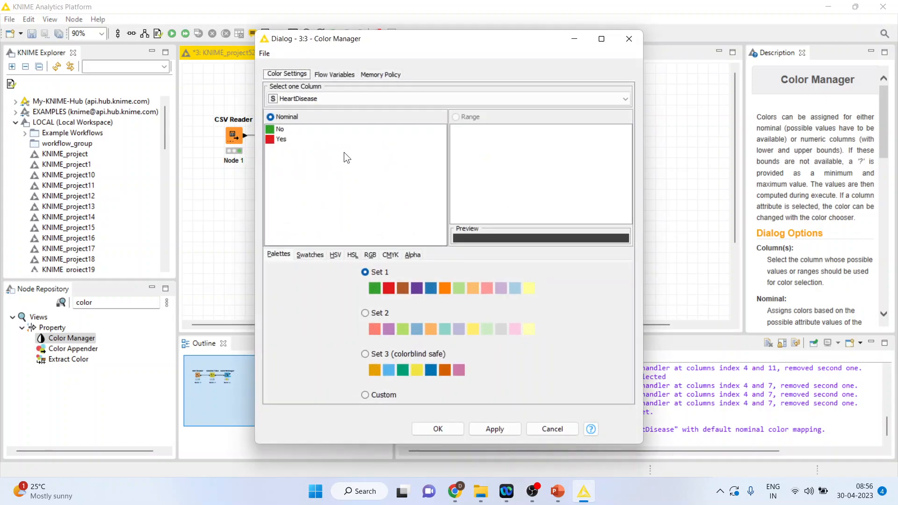
pyautogui.click(282, 141)
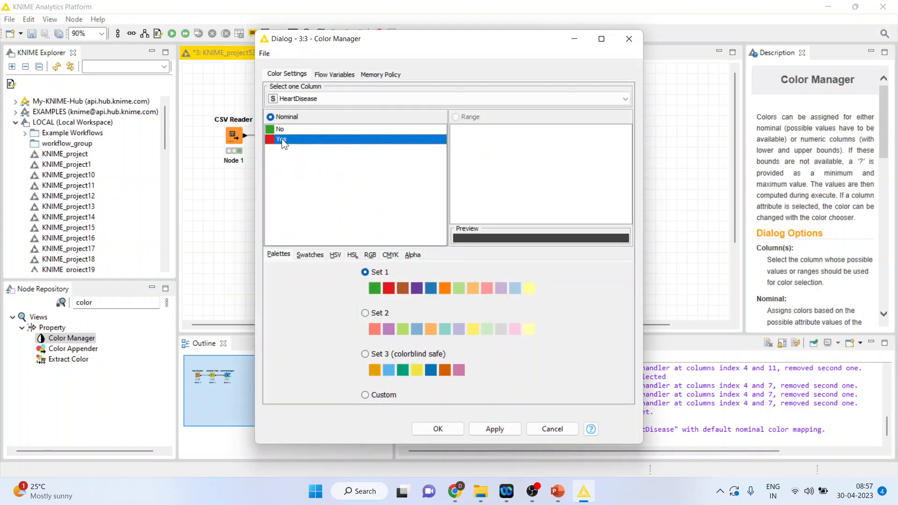
pyautogui.click(282, 129)
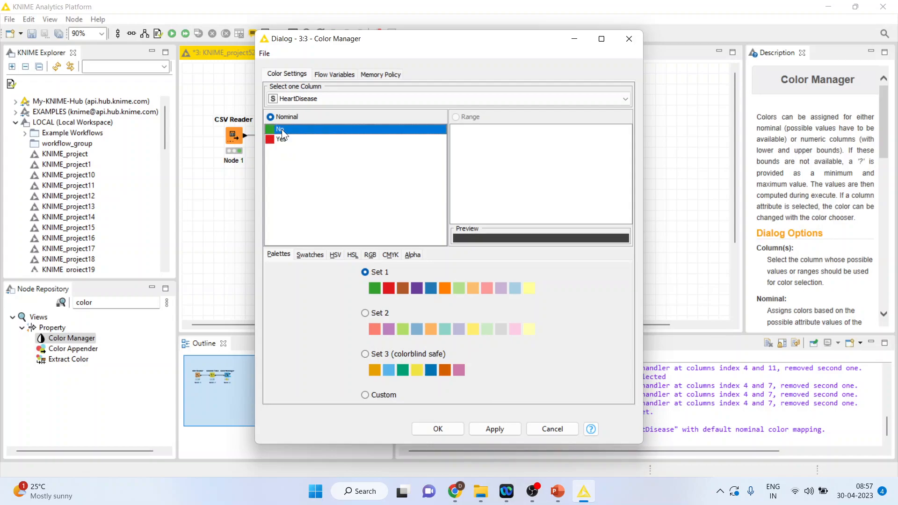
pyautogui.click(442, 426)
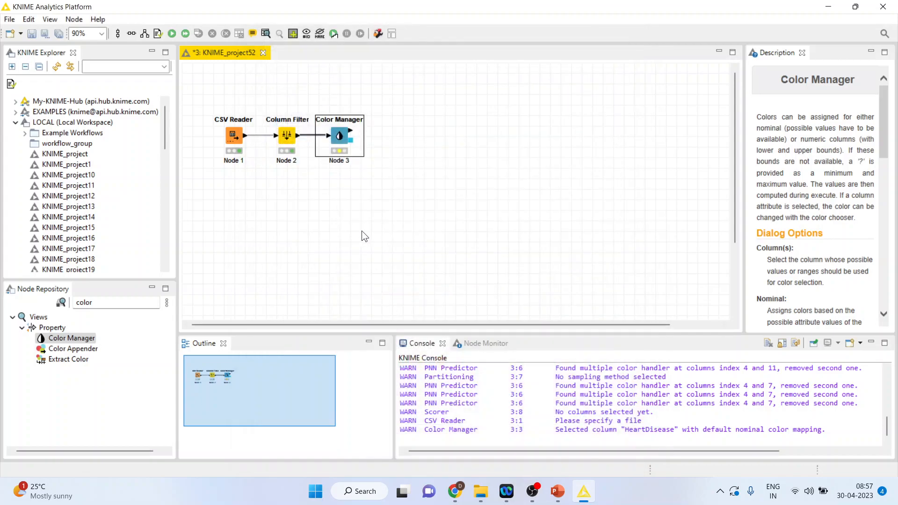
pyautogui.rightClick(346, 143)
pyautogui.click(374, 159)
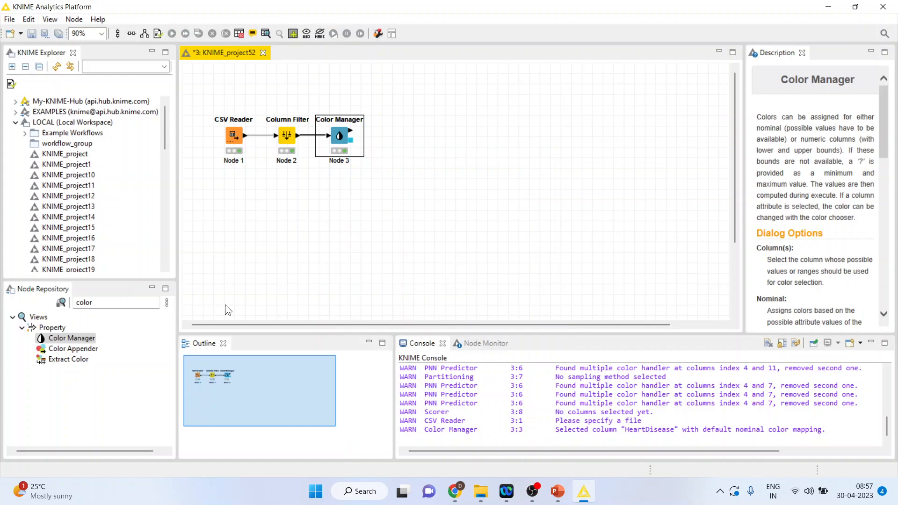
# Step: Search the node repository for "norm" and add a Normalizer node connected to the Color Manager
pyautogui.click(123, 298)
pyautogui.press('BackSpace')
pyautogui.press('BackSpace')
pyautogui.press('BackSpace')
pyautogui.press('BackSpace')
pyautogui.press('BackSpace')
pyautogui.write('norm')
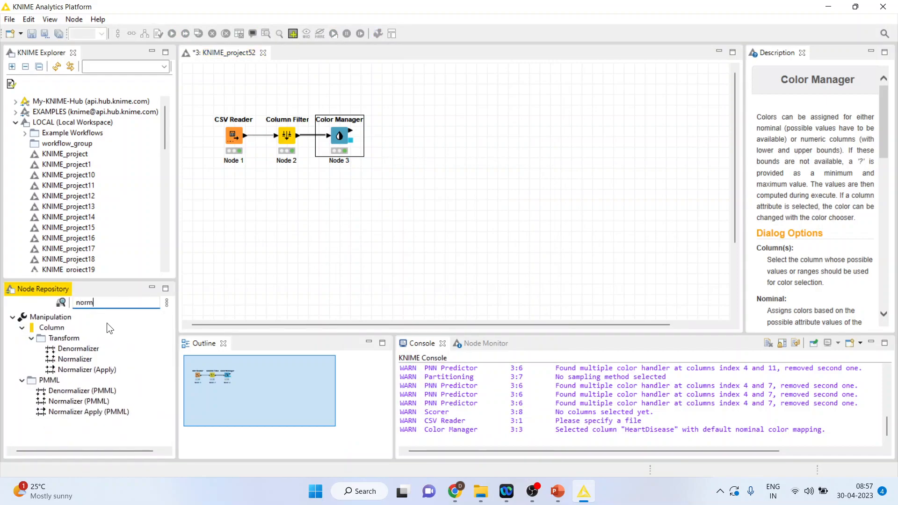
pyautogui.doubleClick(91, 357)
# Step: Configure the Normalizer for Min-Max Normalization from 0.0 to 1.0 on Age, RestingBP, Cholesterol and MaxHR, and execute it
pyautogui.rightClick(397, 135)
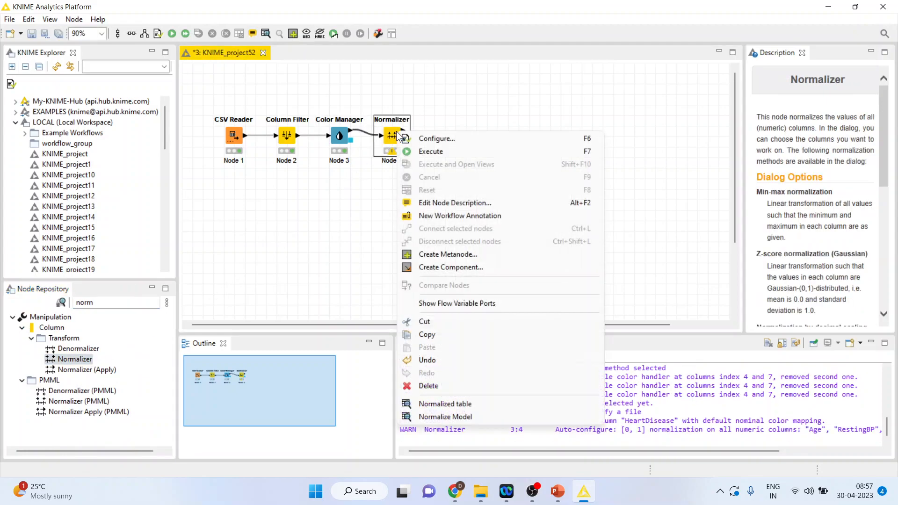
pyautogui.click(436, 142)
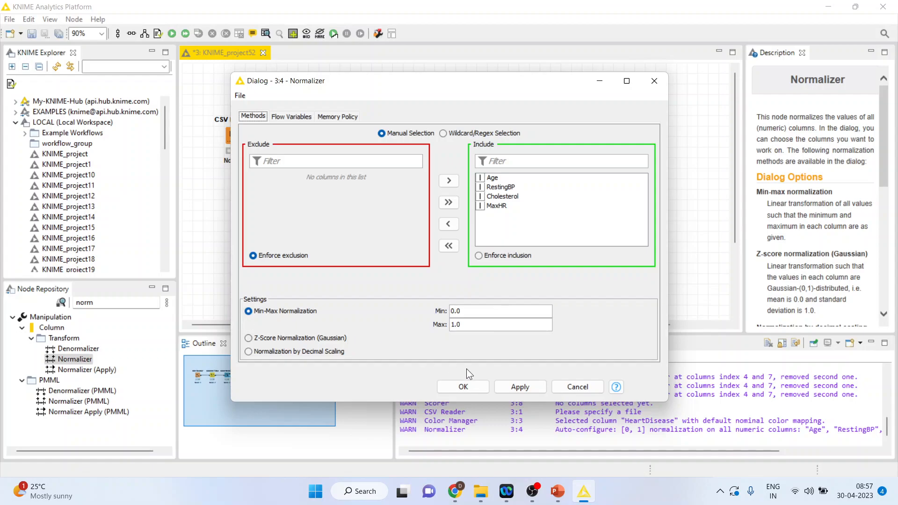
pyautogui.click(476, 386)
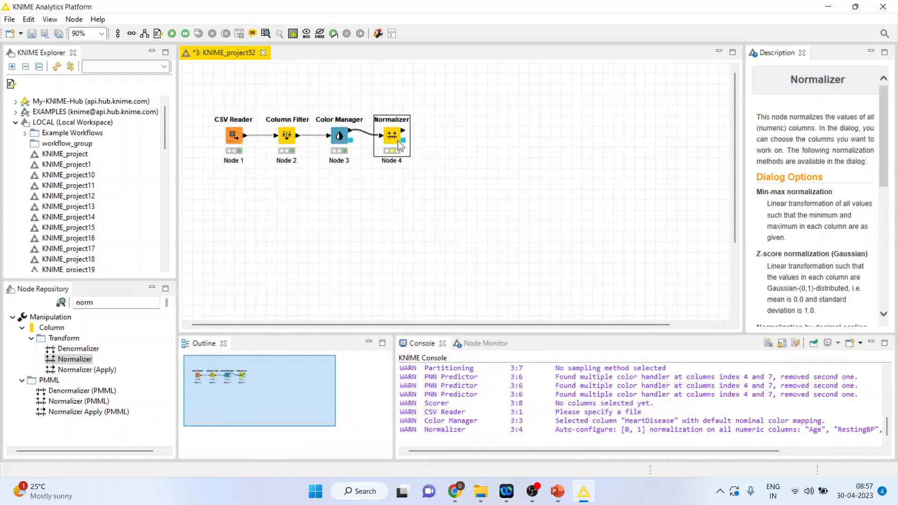
pyautogui.rightClick(397, 139)
pyautogui.click(431, 161)
# Step: Search the node repository for "partit" and add a Partitioning node connected to the Normalizer
pyautogui.click(103, 305)
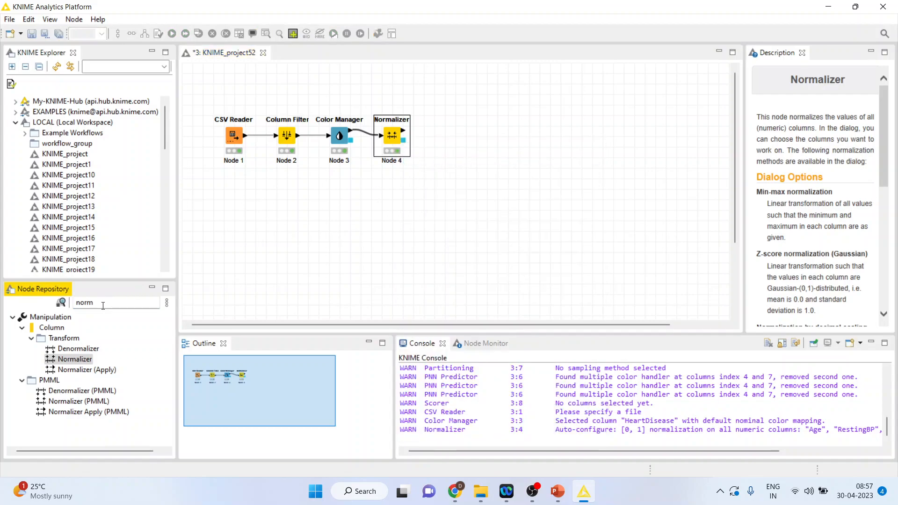
pyautogui.press('BackSpace')
pyautogui.press('BackSpace')
pyautogui.press('BackSpace')
pyautogui.press('BackSpace')
pyautogui.write('partit')
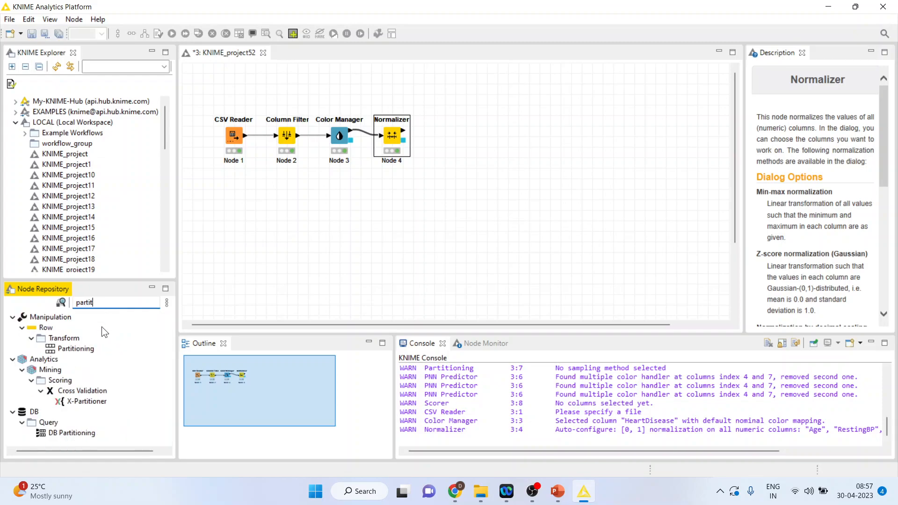
pyautogui.doubleClick(94, 347)
pyautogui.moveTo(432, 140); pyautogui.dragTo(449, 137)
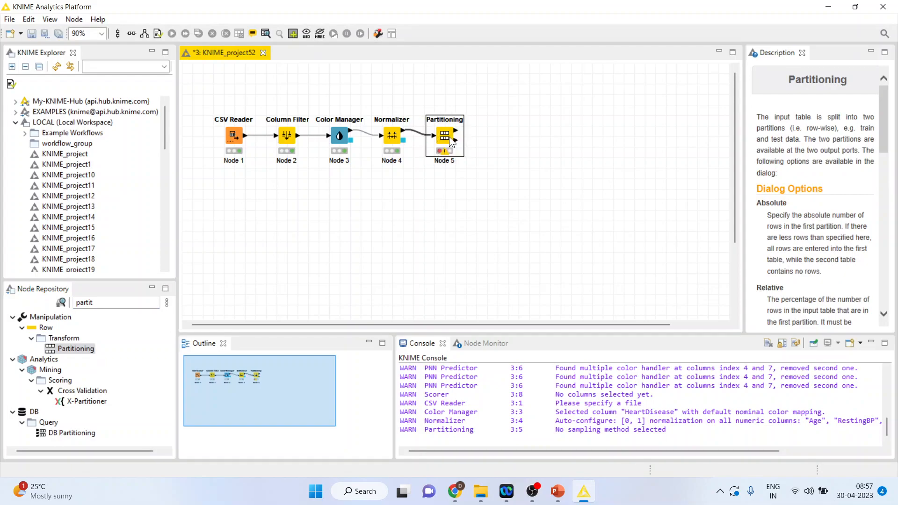
# Step: Configure the Partitioning node for an 80% relative first partition with stratified sampling on HeartDisease, and execute it
pyautogui.rightClick(449, 136)
pyautogui.click(484, 145)
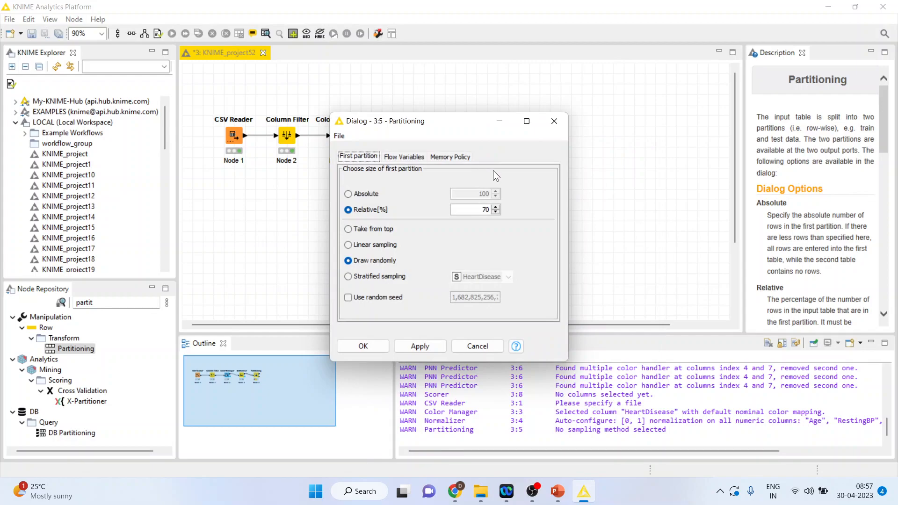
pyautogui.click(495, 207)
pyautogui.click(496, 207)
pyautogui.click(496, 207)
pyautogui.click(496, 207)
pyautogui.click(350, 277)
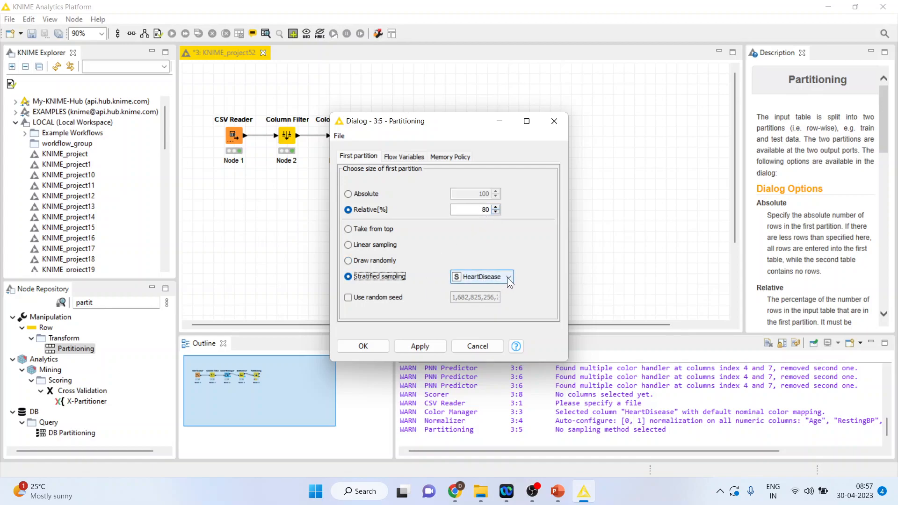
pyautogui.click(372, 349)
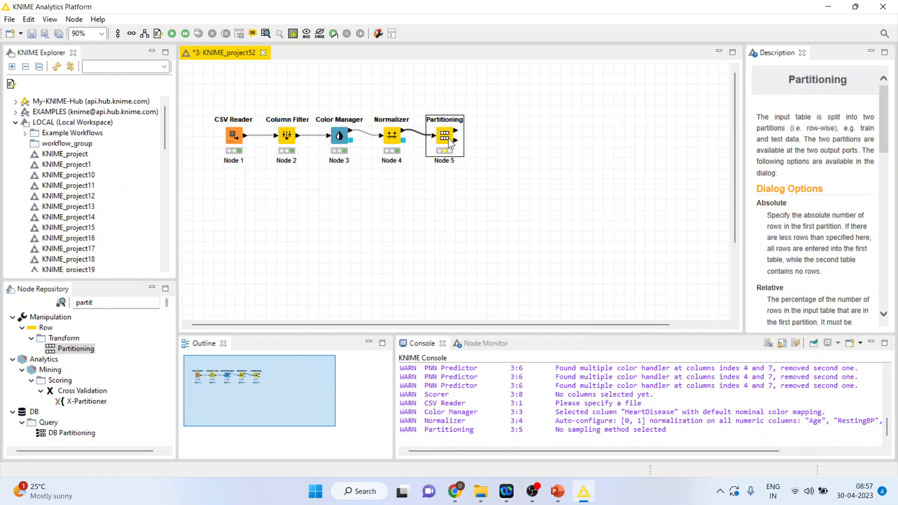
pyautogui.rightClick(448, 138)
pyautogui.click(470, 158)
# Step: Search the node repository for "pnn" and add a PNN Learner (DDA) node fed by the first Partitioning output, placed above the main row
pyautogui.click(101, 304)
pyautogui.press('BackSpace')
pyautogui.press('BackSpace')
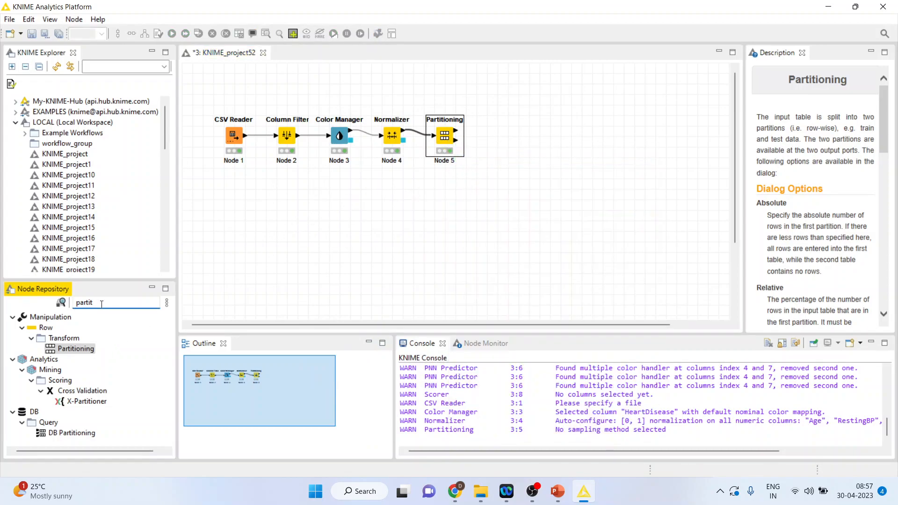
pyautogui.press('BackSpace')
pyautogui.press('BackSpace')
pyautogui.press('BackSpace')
pyautogui.write('nn')
pyautogui.doubleClick(97, 358)
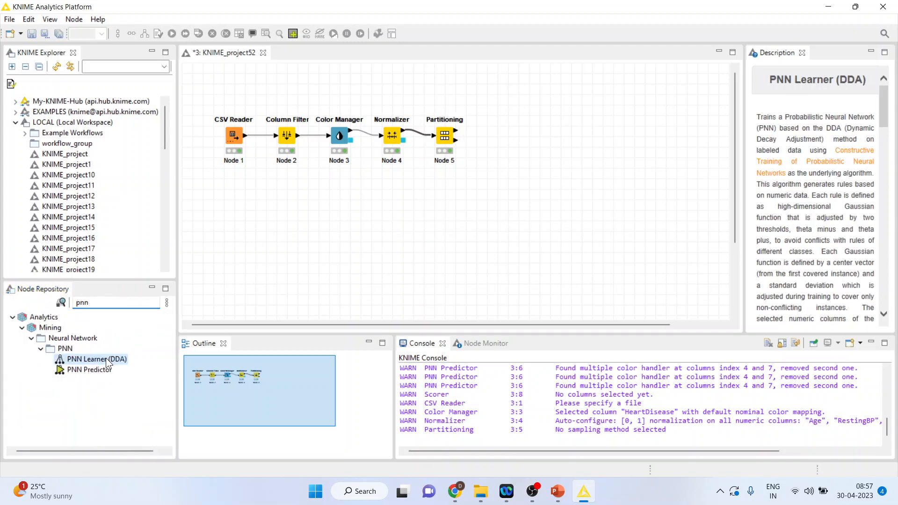
pyautogui.moveTo(485, 139); pyautogui.dragTo(497, 104)
# Step: Configure the PNN Learner (DDA) with HeartDisease as the only included target column, and execute it
pyautogui.rightClick(498, 103)
pyautogui.click(544, 110)
pyautogui.click(307, 154)
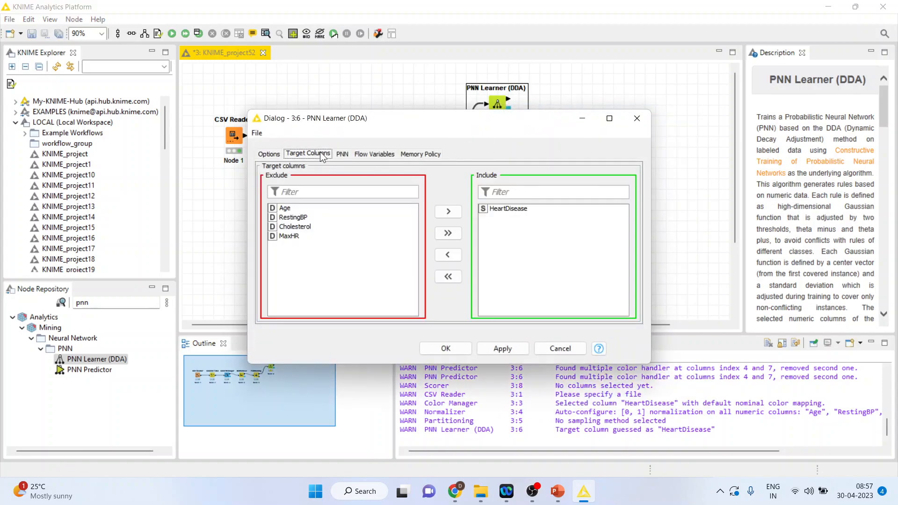
pyautogui.click(446, 348)
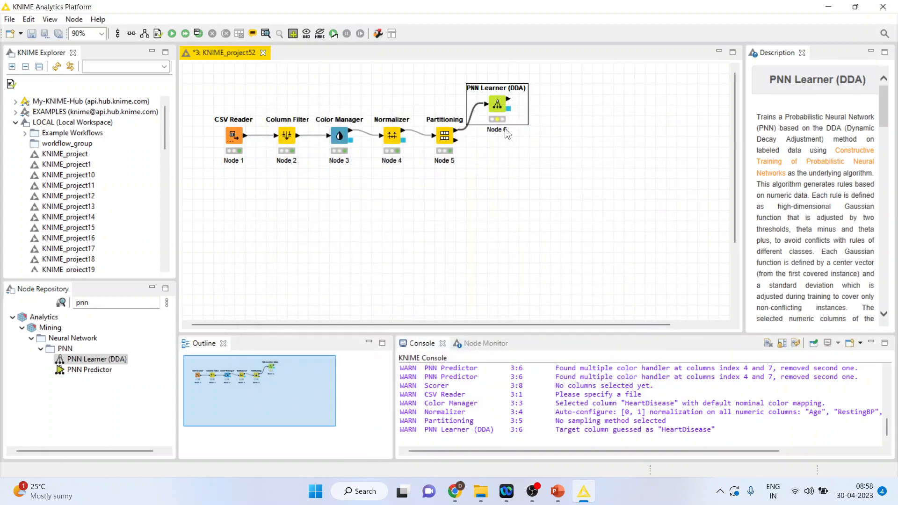
pyautogui.rightClick(504, 103)
pyautogui.click(532, 122)
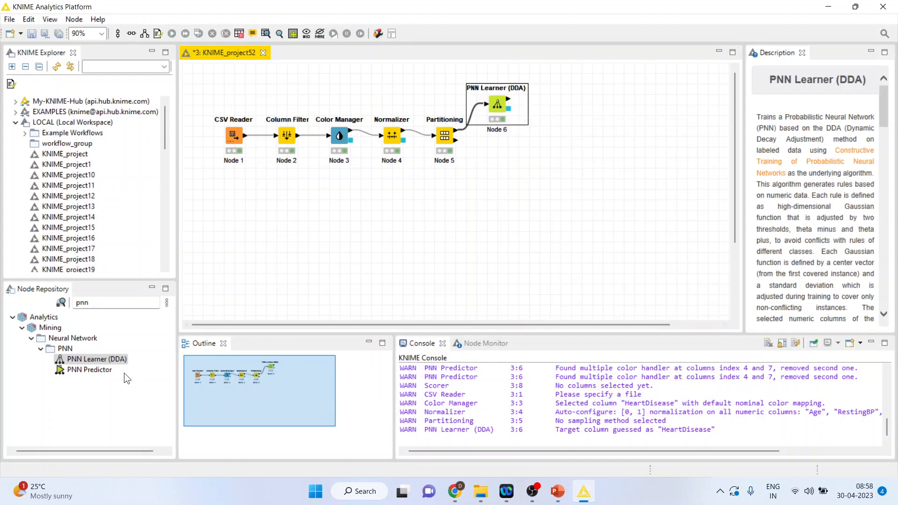
# Step: Add a PNN Predictor node after the PNN Learner and delete the data-table connection between them, leaving only the model connection
pyautogui.doubleClick(108, 369)
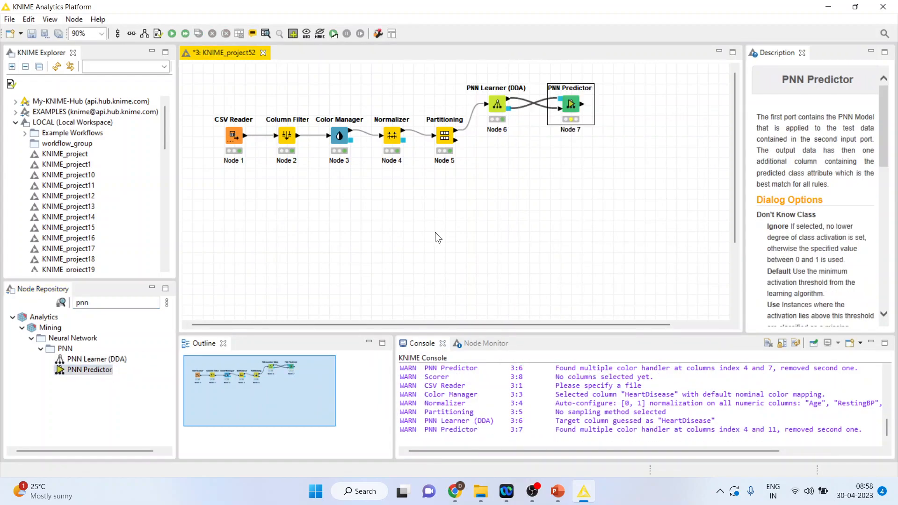
pyautogui.click(542, 102)
pyautogui.press('Delete')
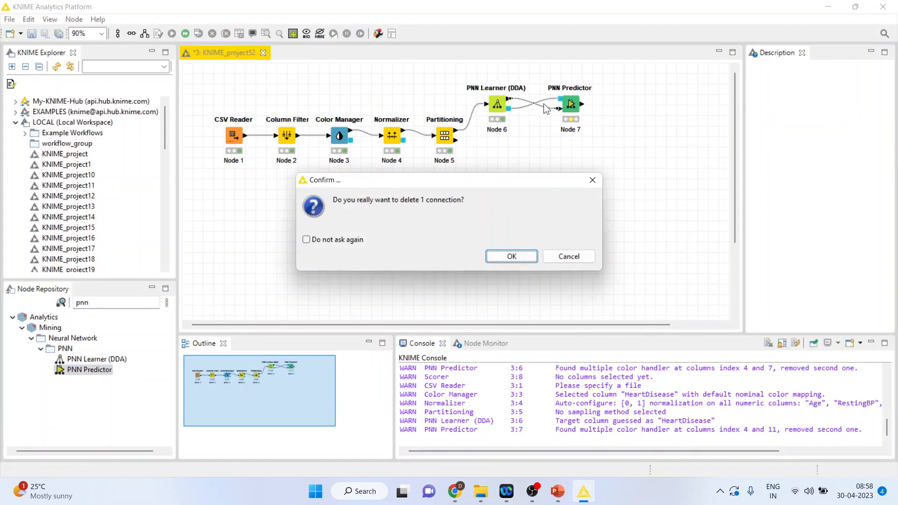
pyautogui.click(515, 257)
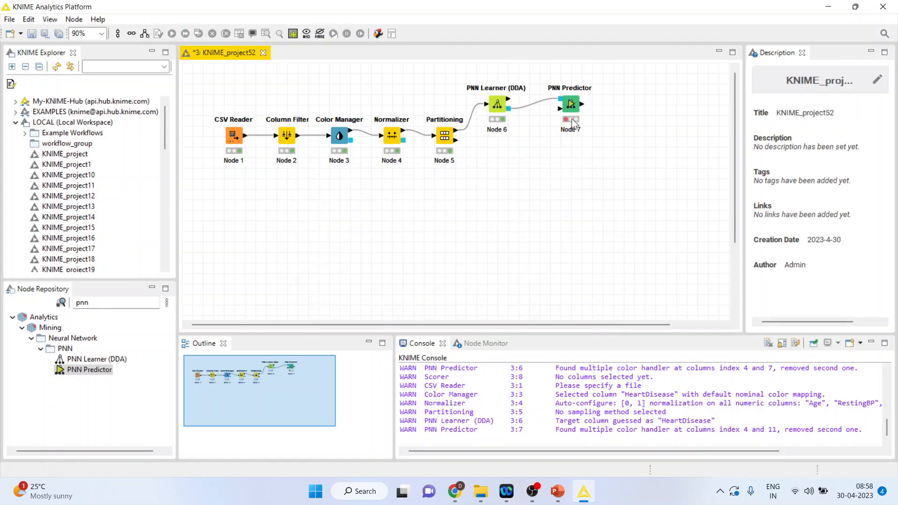
# Step: Align the PNN Predictor with the main row, connect the second Partitioning output to its data input, and execute it
pyautogui.moveTo(569, 106); pyautogui.dragTo(565, 136)
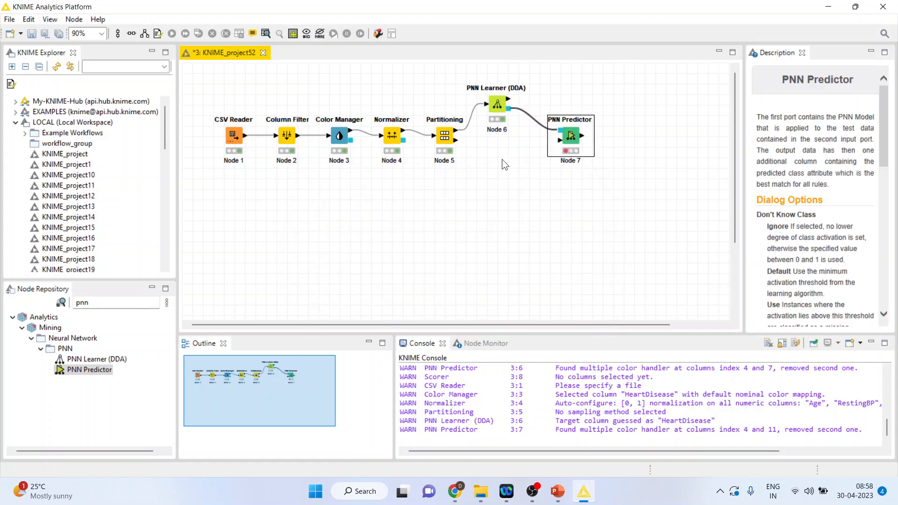
pyautogui.click(457, 140)
pyautogui.moveTo(527, 141); pyautogui.dragTo(560, 139)
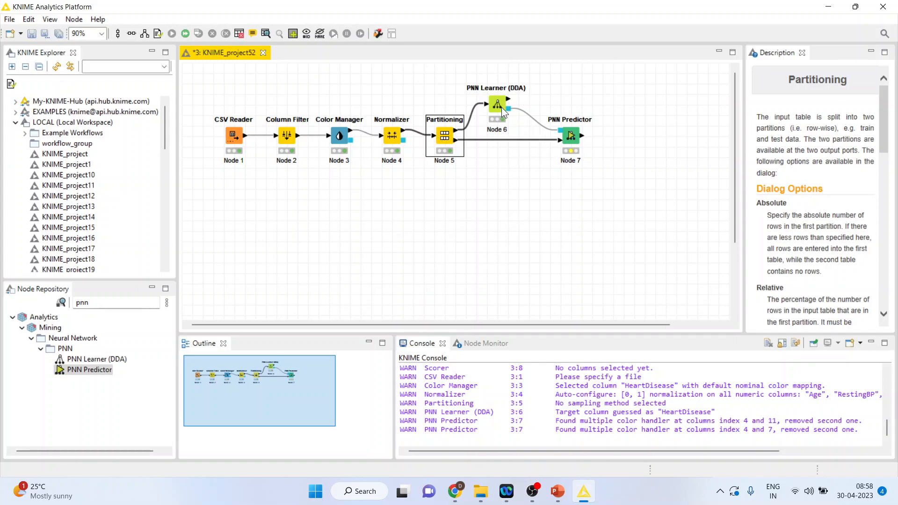
pyautogui.click(570, 136)
pyautogui.rightClick(573, 136)
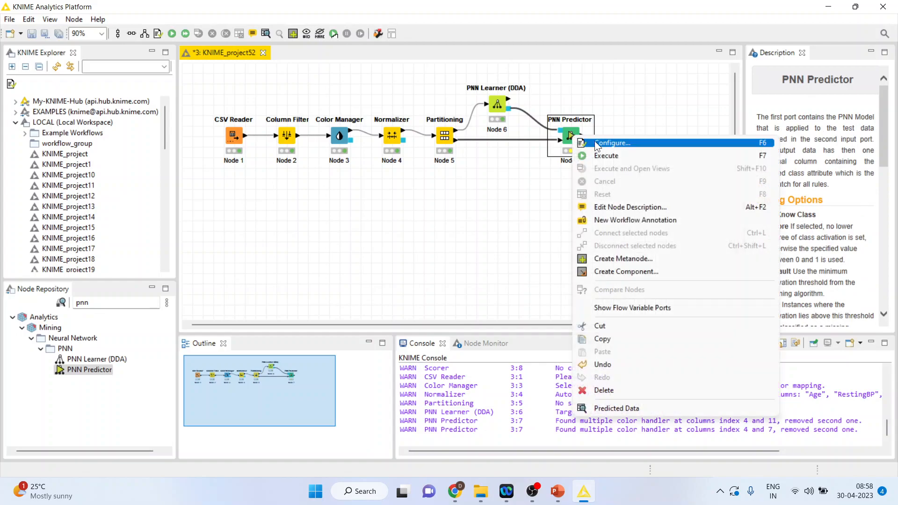
pyautogui.click(608, 155)
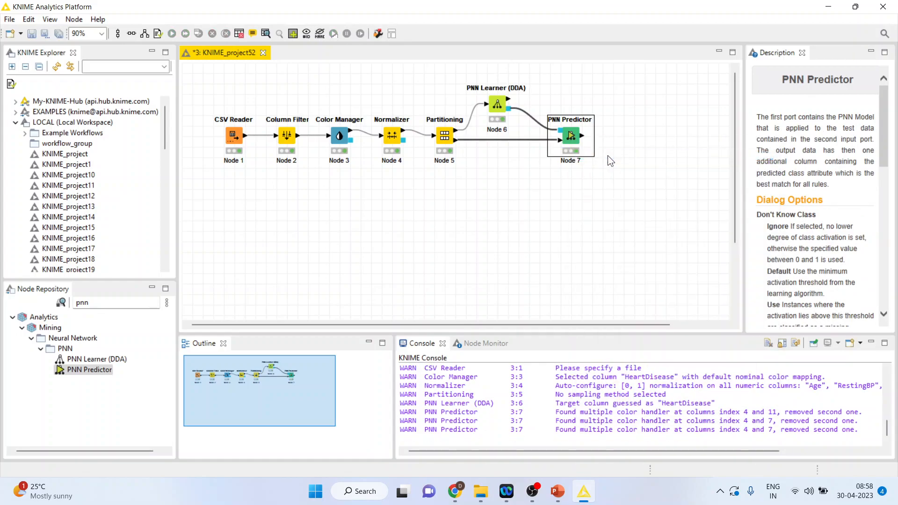
# Step: Open the PNN Predictor's Predicted Data table, review its class columns, and close it
pyautogui.rightClick(571, 136)
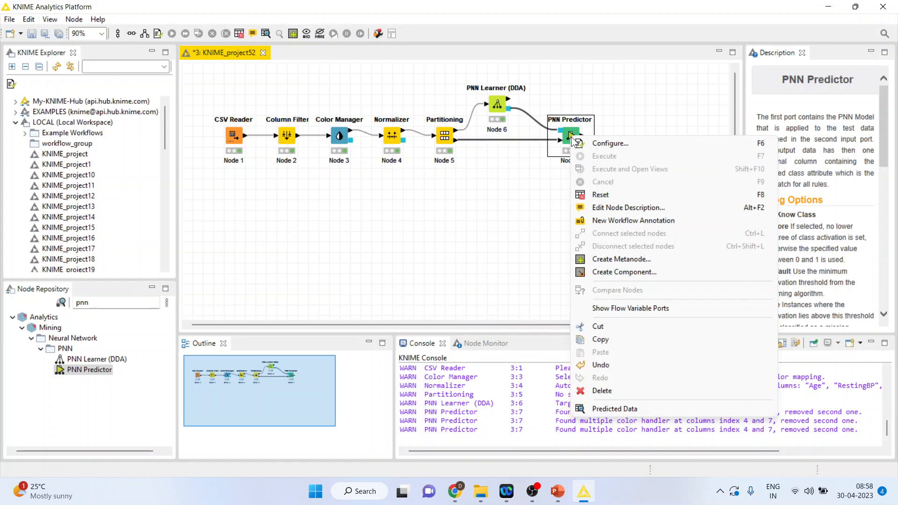
pyautogui.click(639, 409)
pyautogui.moveTo(470, 102); pyautogui.dragTo(466, 363)
pyautogui.moveTo(336, 102); pyautogui.dragTo(341, 344)
pyautogui.click(805, 37)
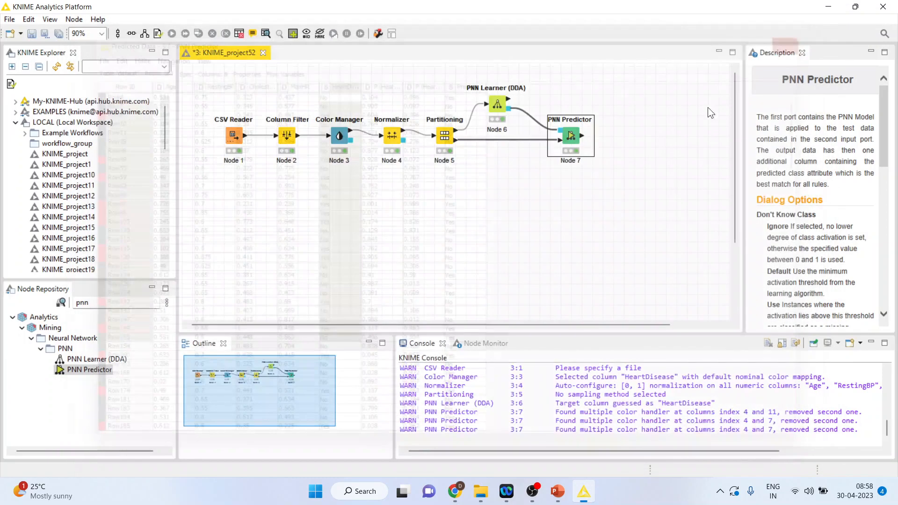
# Step: Search the node repository for "scorer" and add a Scorer node connected to the PNN Predictor
pyautogui.click(115, 303)
pyautogui.press('BackSpace')
pyautogui.press('BackSpace')
pyautogui.press('BackSpace')
pyautogui.write('scorer')
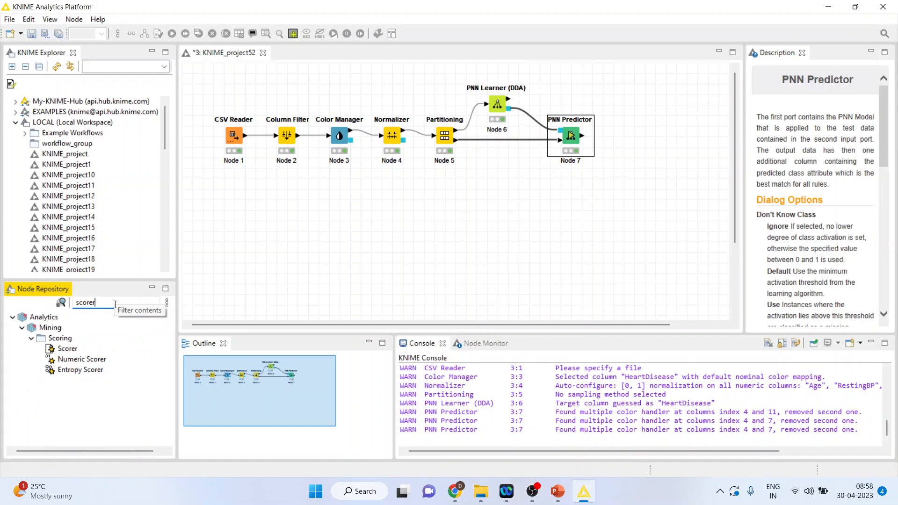
pyautogui.doubleClick(67, 348)
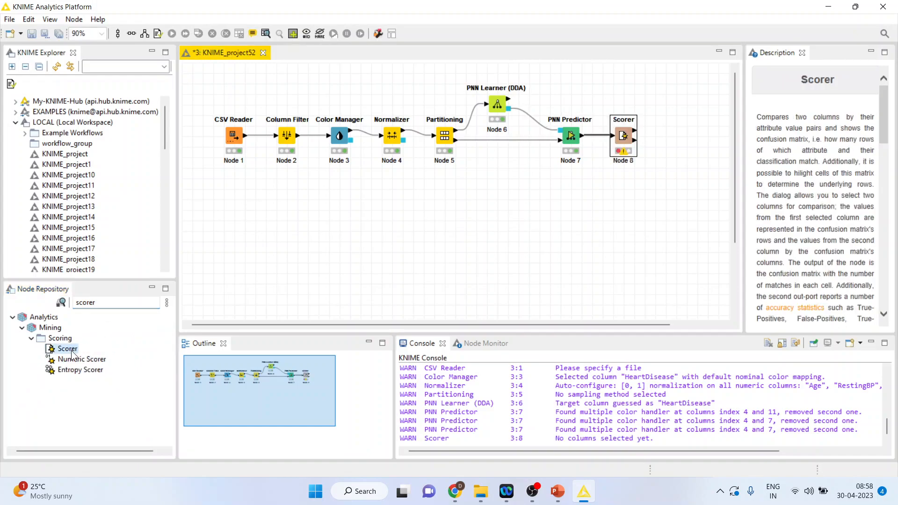
# Step: Configure the Scorer to compare the HeartDisease column with the predicted class column, and execute it
pyautogui.rightClick(624, 139)
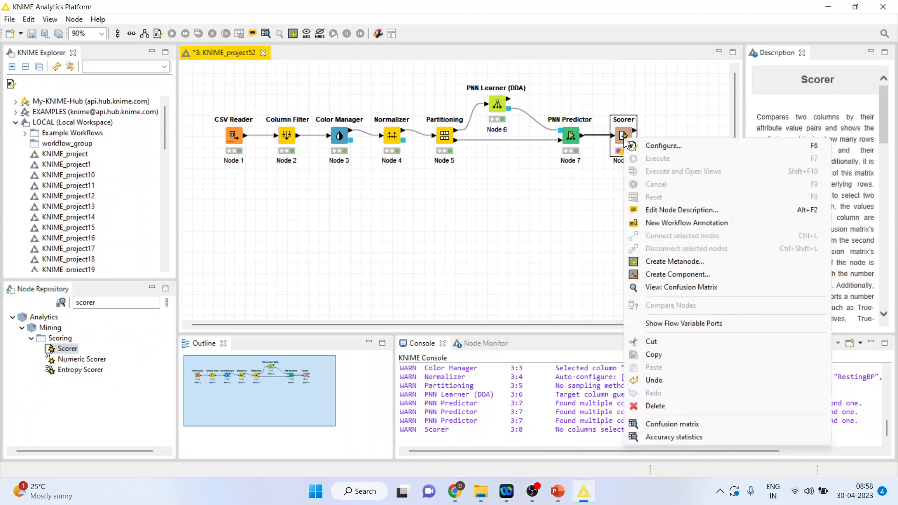
pyautogui.click(660, 145)
pyautogui.click(403, 173)
pyautogui.click(390, 186)
pyautogui.click(397, 357)
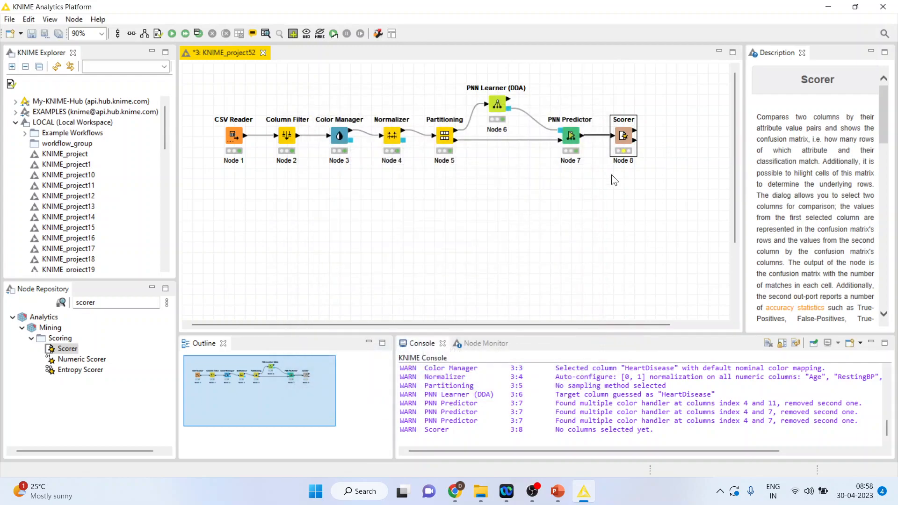
pyautogui.rightClick(620, 140)
pyautogui.click(649, 158)
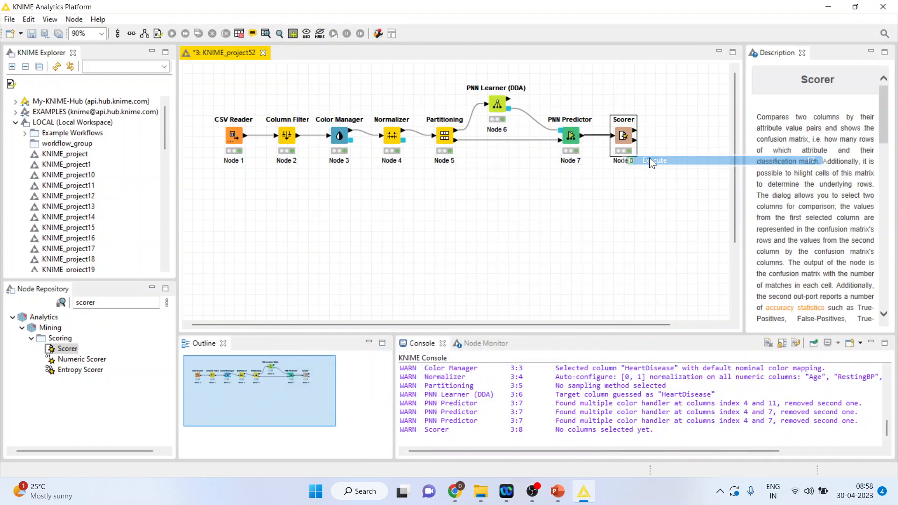
# Step: View the Scorer's confusion matrix, examine the correctly classified No and Yes cells, and close it
pyautogui.rightClick(624, 141)
pyautogui.click(681, 286)
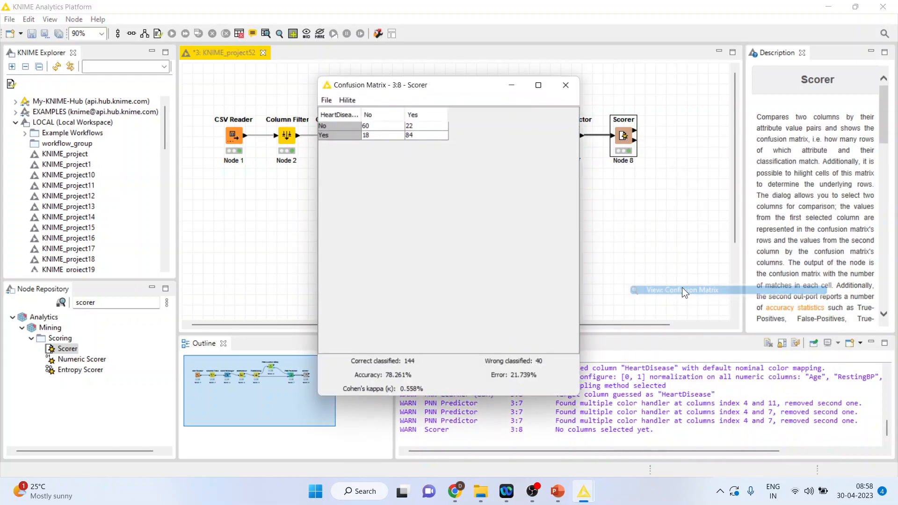
pyautogui.click(373, 127)
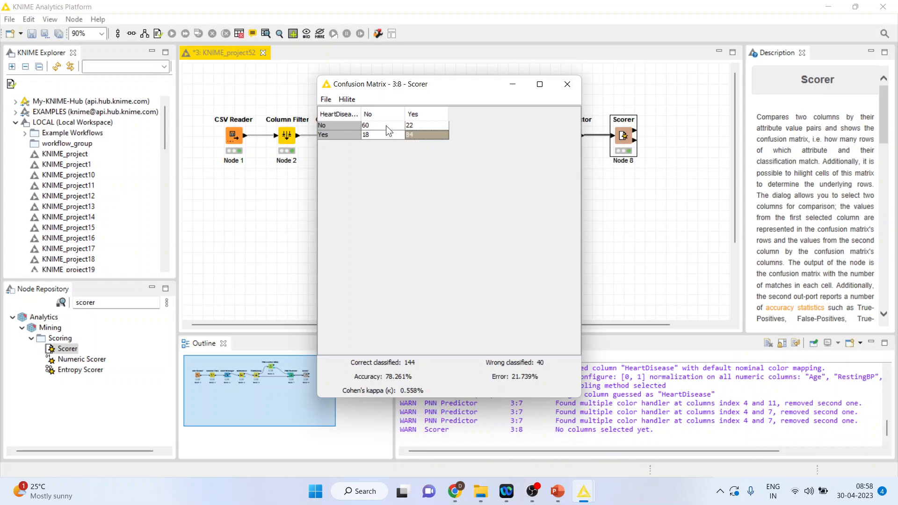
pyautogui.click(427, 135)
pyautogui.click(567, 85)
# Step: Search the node repository for "roc" and add the JavaScript ROC Curve node, placed below the Scorer
pyautogui.click(118, 303)
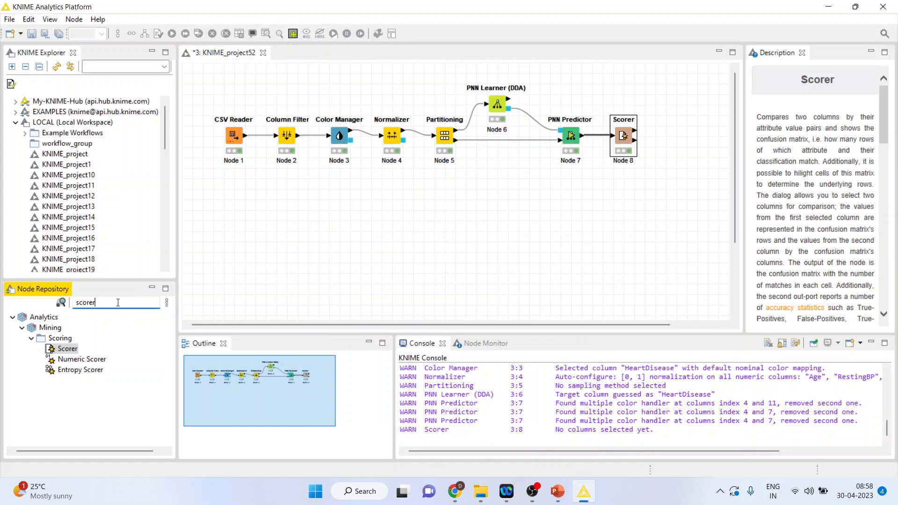
pyautogui.press('BackSpace')
pyautogui.press('BackSpace')
pyautogui.press('BackSpace')
pyautogui.press('BackSpace')
pyautogui.press('BackSpace')
pyautogui.press('BackSpace')
pyautogui.write('roc')
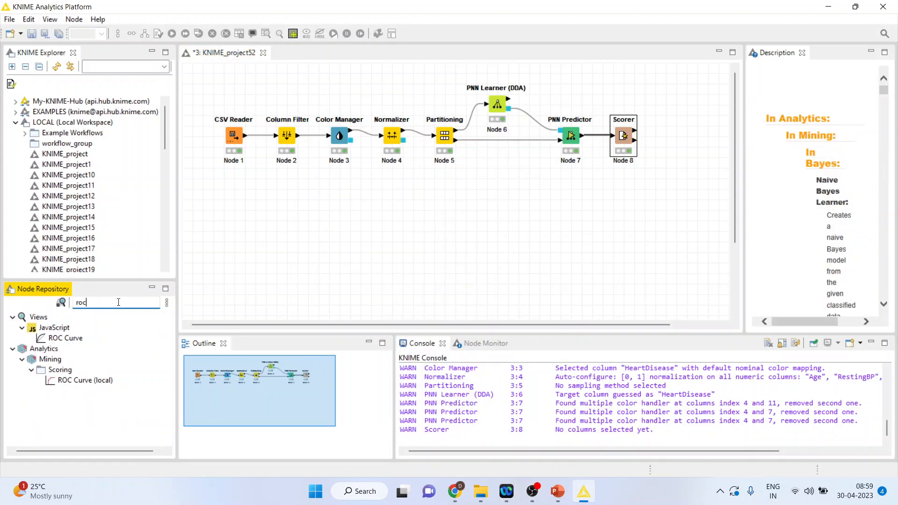
pyautogui.doubleClick(70, 341)
pyautogui.moveTo(642, 121); pyautogui.dragTo(632, 226)
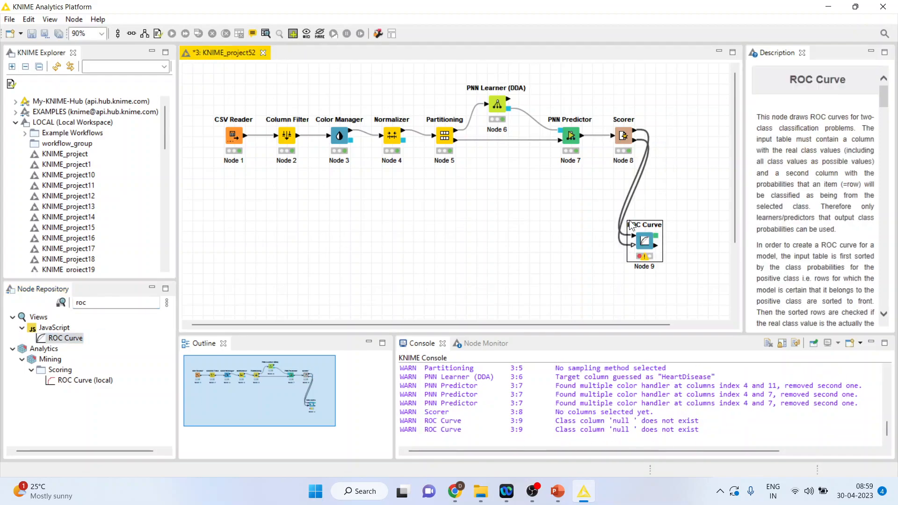
# Step: Delete both connections between the Scorer and the ROC Curve node
pyautogui.click(627, 213)
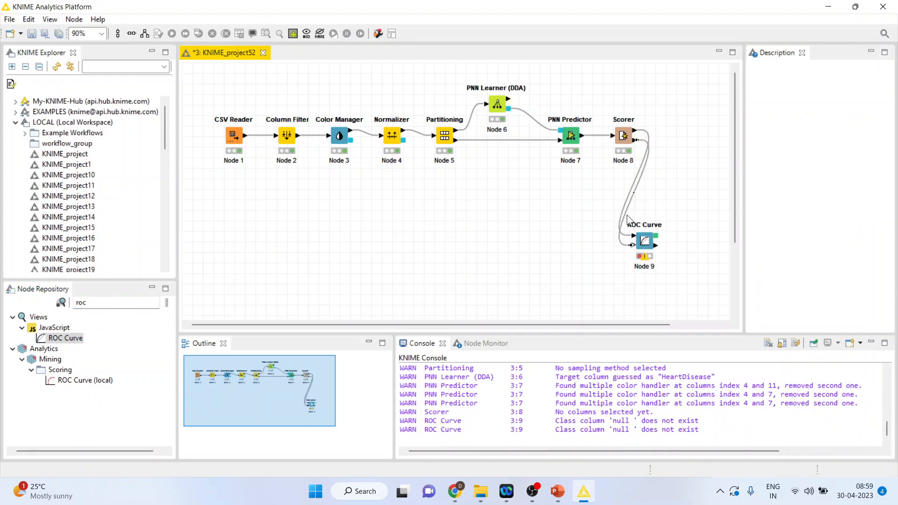
pyautogui.press('Delete')
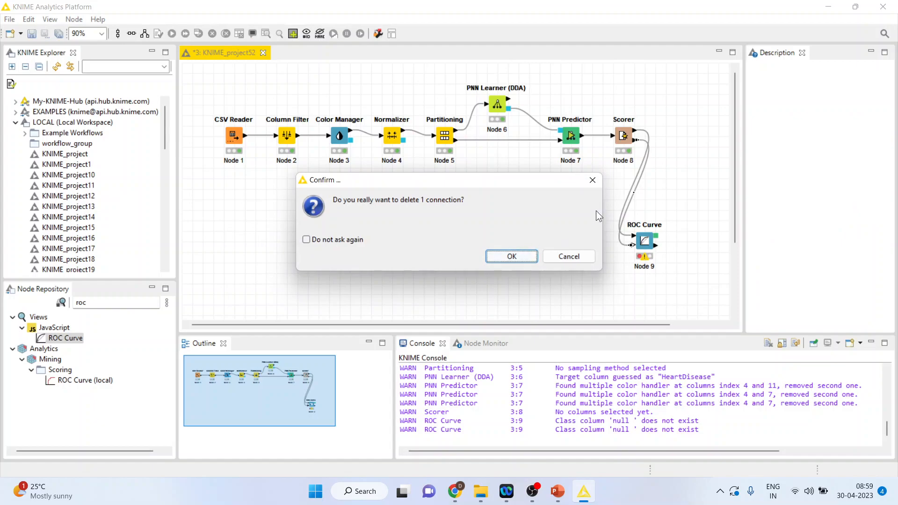
pyautogui.click(532, 256)
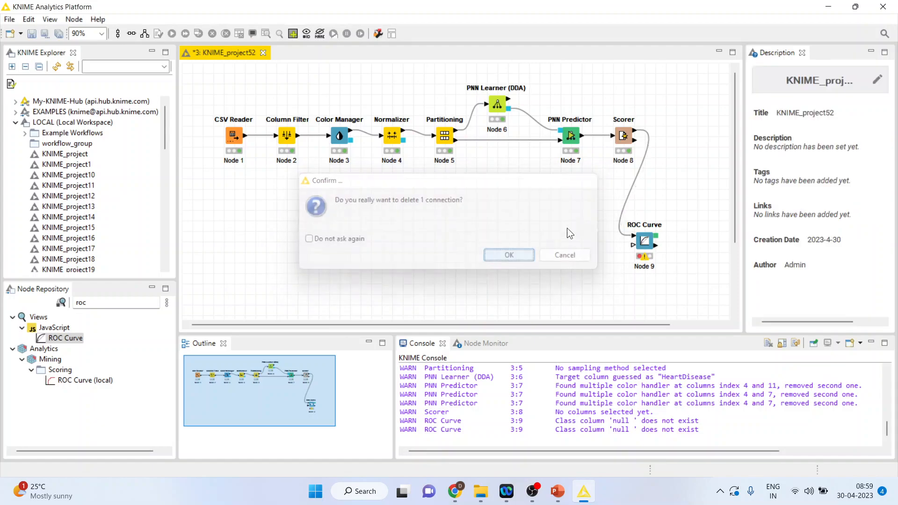
pyautogui.click(627, 196)
pyautogui.press('Delete')
pyautogui.click(534, 256)
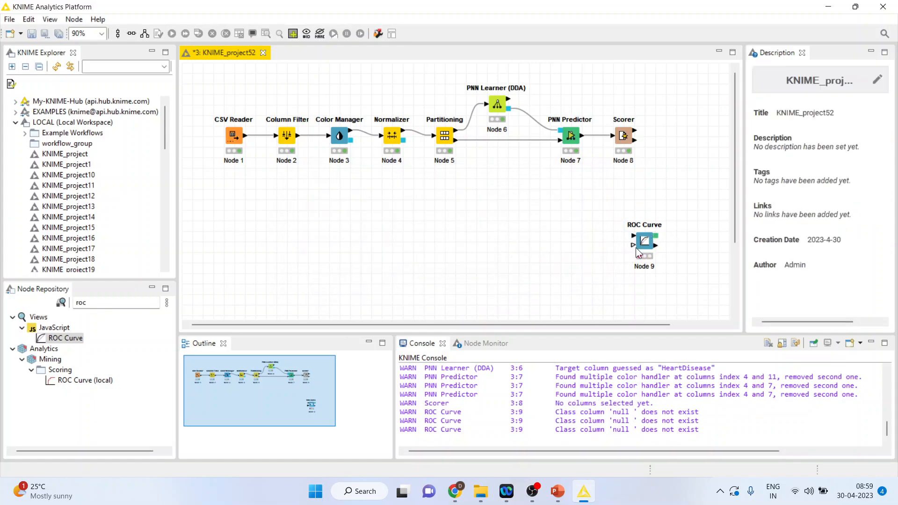
# Step: Move the ROC Curve node slightly lower and connect the PNN Predictor's output to its first input
pyautogui.click(646, 243)
pyautogui.moveTo(644, 251); pyautogui.dragTo(634, 272)
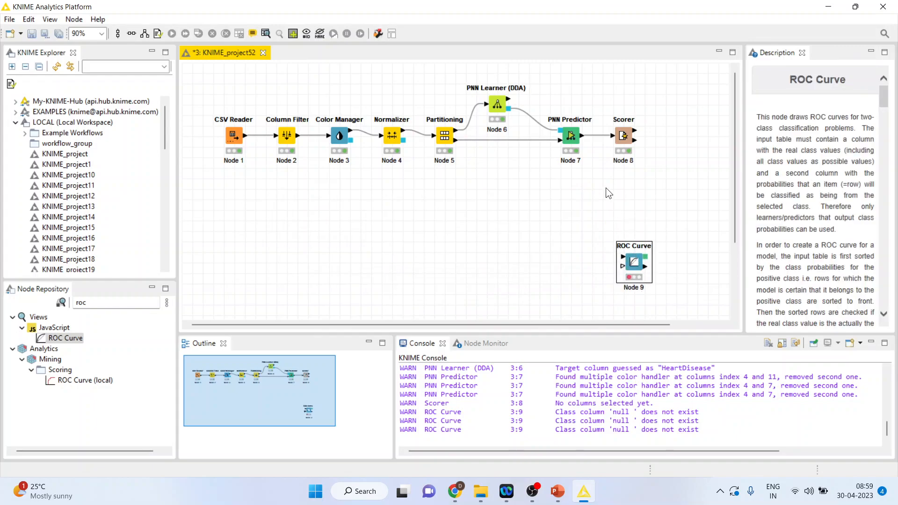
pyautogui.moveTo(585, 137); pyautogui.dragTo(635, 267)
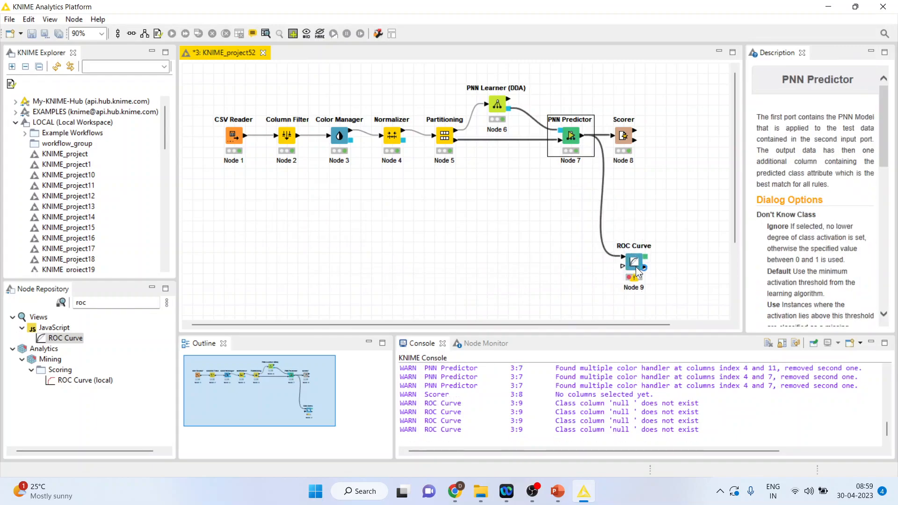
# Step: Configure the ROC Curve node with HeartDisease as the class column and Yes as the positive class value
pyautogui.rightClick(636, 268)
pyautogui.click(673, 179)
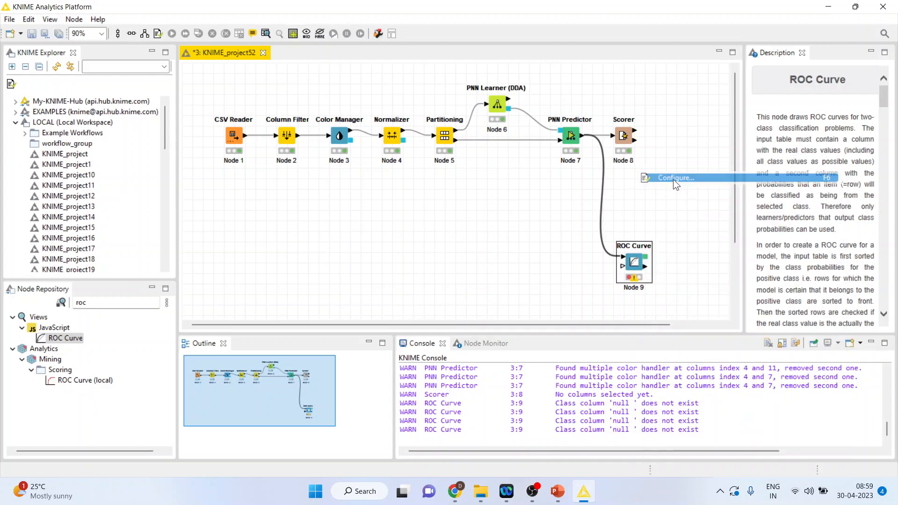
pyautogui.click(440, 140)
pyautogui.click(420, 149)
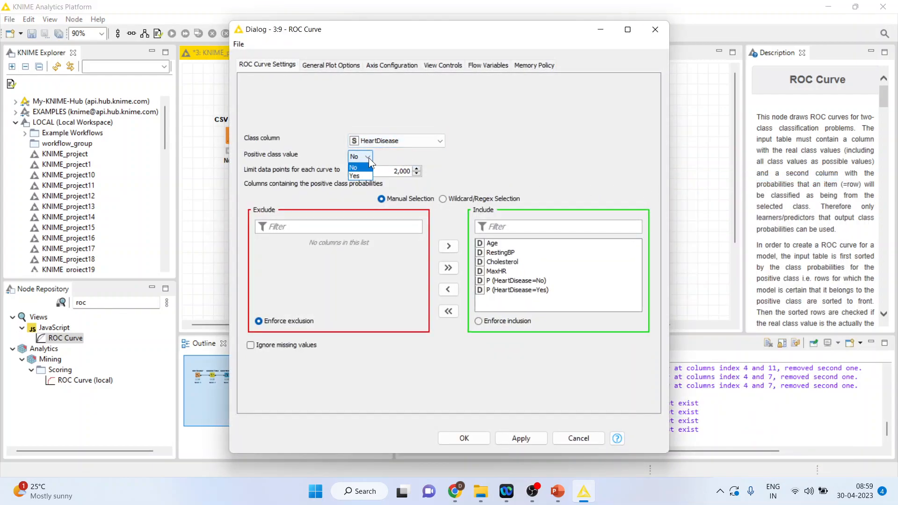
pyautogui.click(364, 176)
# Step: Include only P (HeartDisease=Yes) as the positive class probability column, check the general plot options, and accept the ROC Curve settings
pyautogui.click(448, 311)
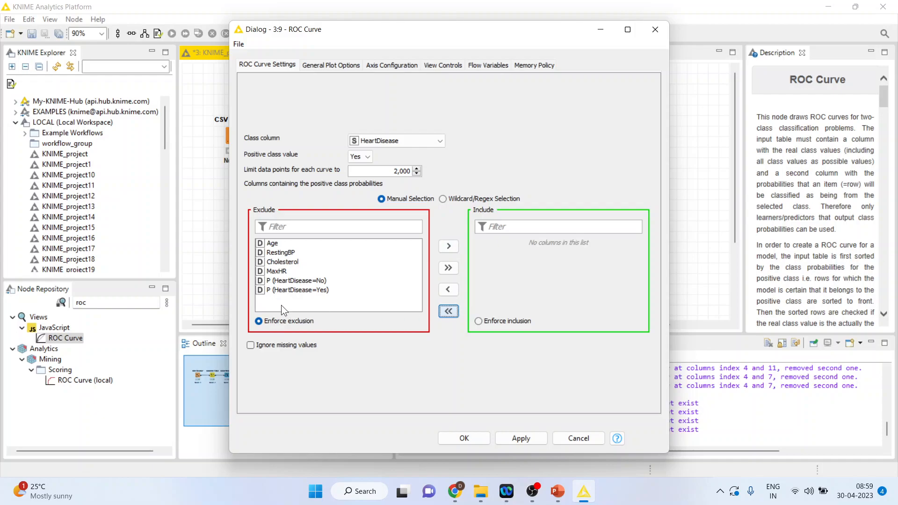
pyautogui.click(298, 290)
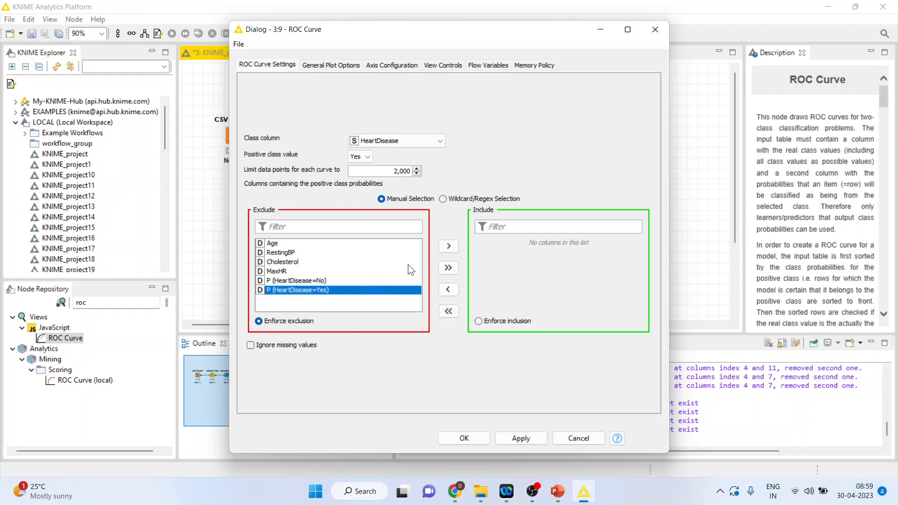
pyautogui.click(444, 248)
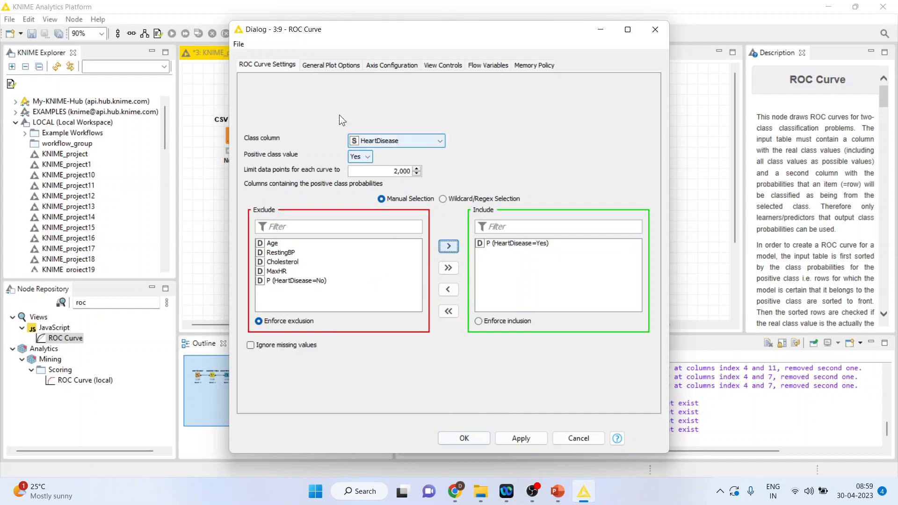
pyautogui.click(323, 66)
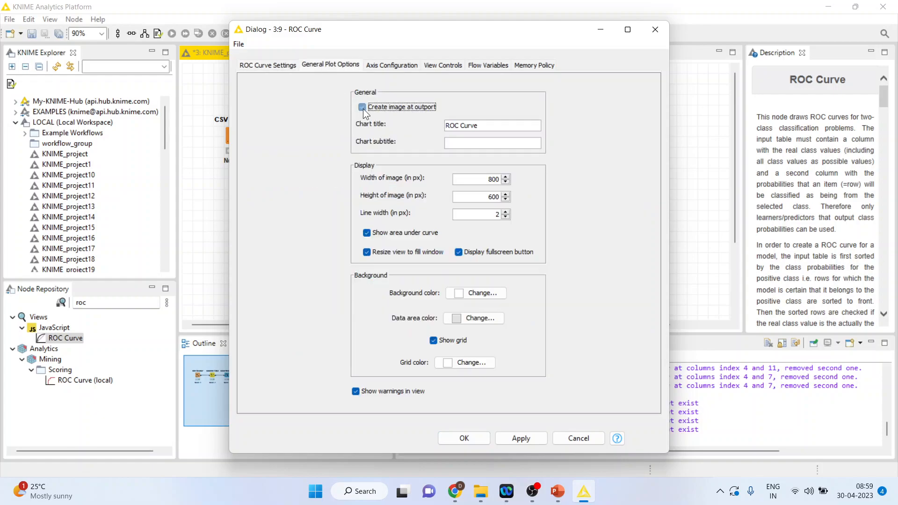
pyautogui.click(464, 440)
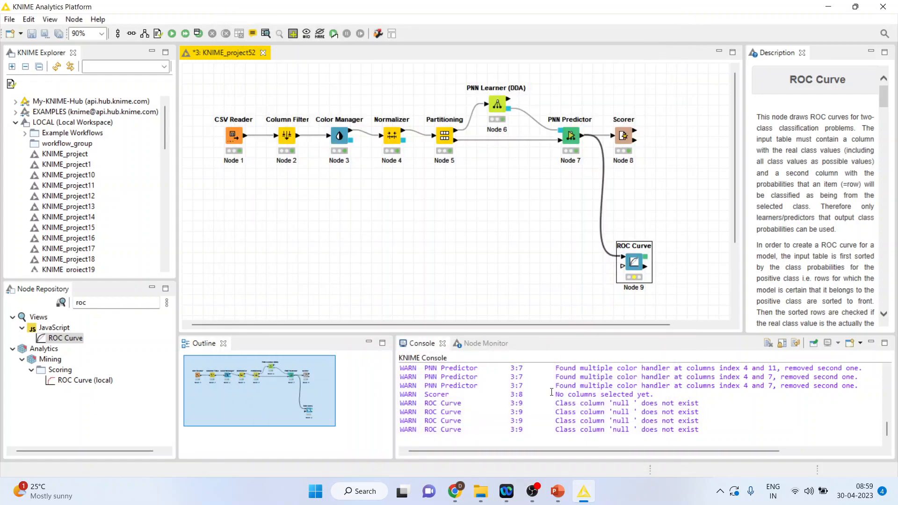
# Step: Execute the ROC Curve node, view its output image, and close the image window
pyautogui.rightClick(627, 265)
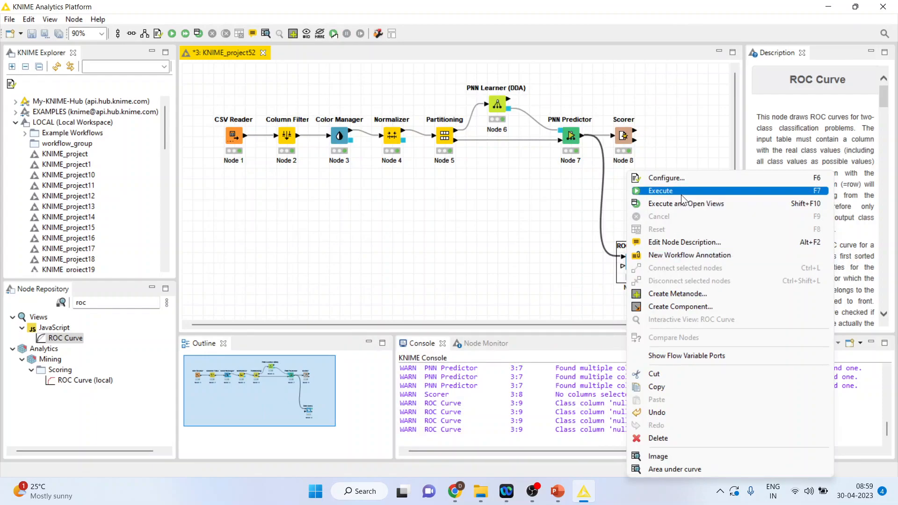
pyautogui.click(681, 192)
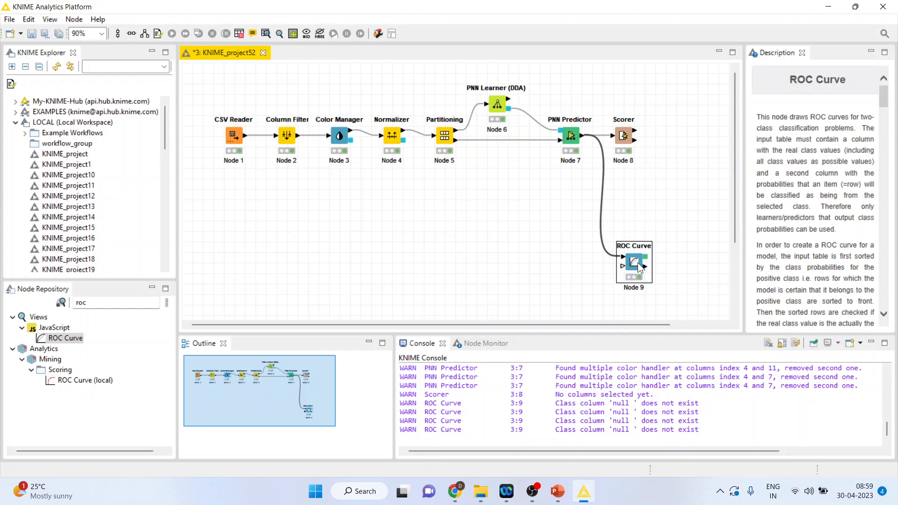
pyautogui.rightClick(638, 263)
pyautogui.click(672, 458)
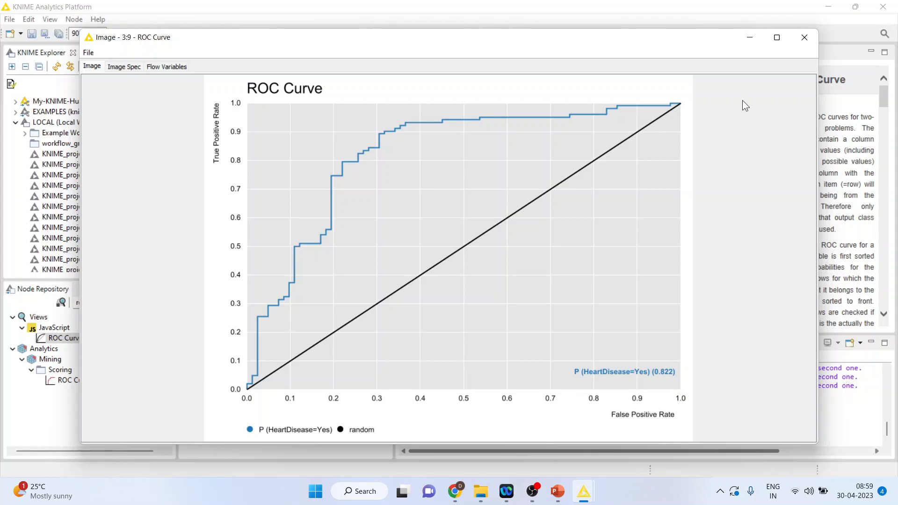
pyautogui.click(797, 39)
# Step: Switch to the Probabilitistic Neural Network presentation in PowerPoint and open the Interpretation of AUC slide
pyautogui.moveTo(554, 500)
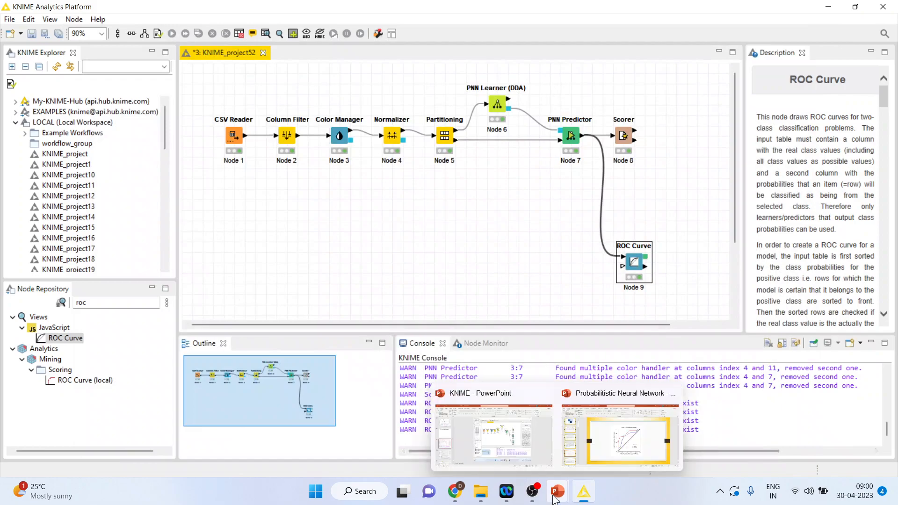
pyautogui.click(623, 445)
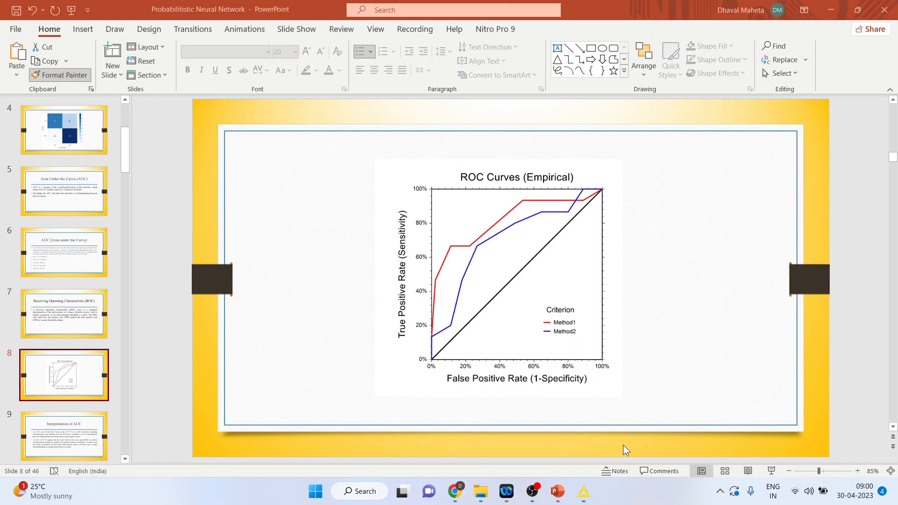
pyautogui.click(84, 429)
# Step: Change the AUC value in the first bullet of the Interpretation of AUC slide to 0.822
pyautogui.click(556, 236)
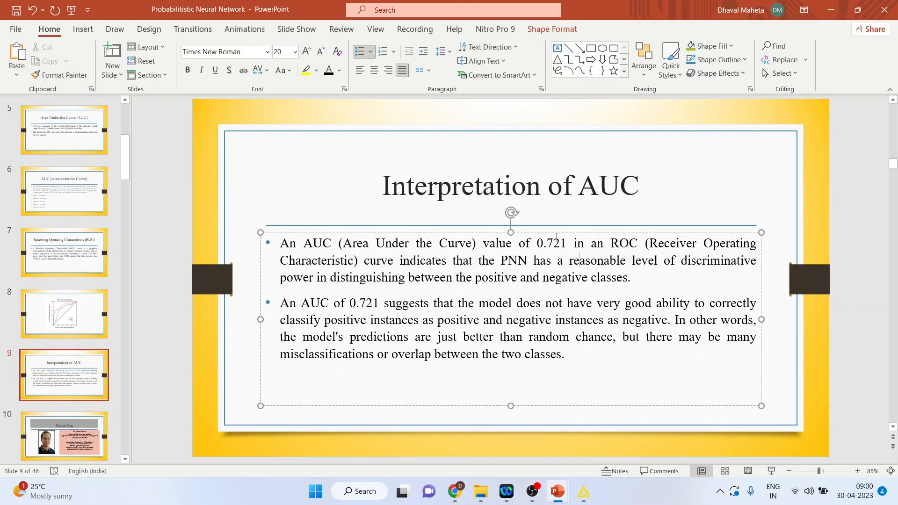
pyautogui.click(566, 243)
pyautogui.press('BackSpace')
pyautogui.press('BackSpace')
pyautogui.press('BackSpace')
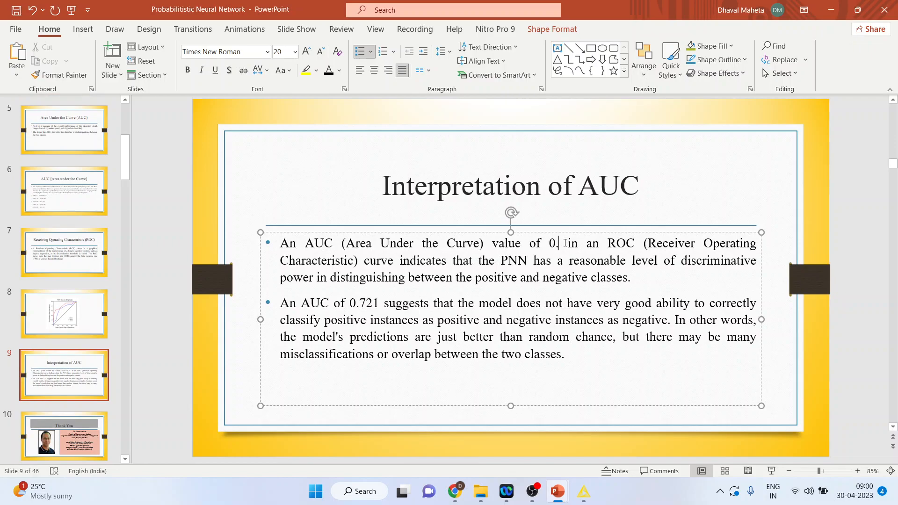
pyautogui.write('822')
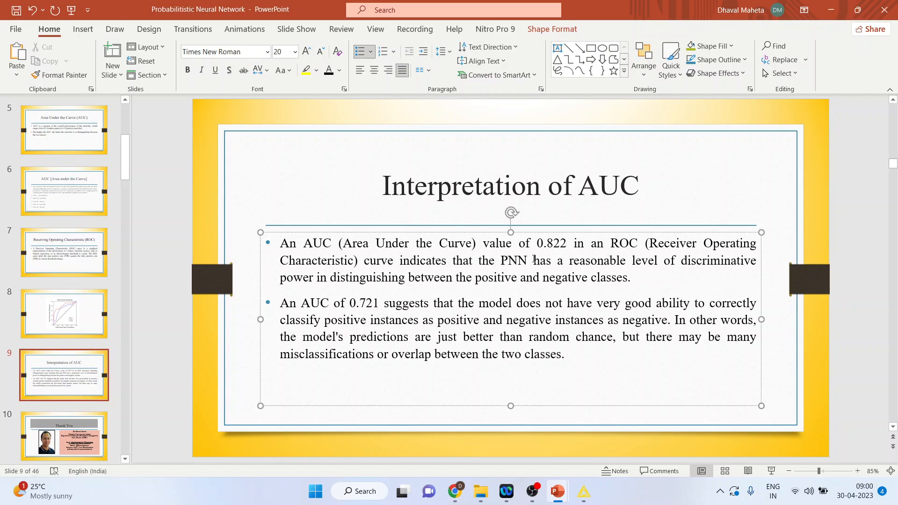
# Step: Replace the word "reasonable" with "good" in the first bullet's description of the PNN's discriminative power
pyautogui.click(569, 262)
pyautogui.write('good')
pyautogui.press('Delete')
pyautogui.press('Delete')
pyautogui.press('Delete')
pyautogui.press('Delete')
pyautogui.press('Delete')
pyautogui.press('Delete')
pyautogui.press('Delete')
pyautogui.press('Delete')
pyautogui.press('Delete')
pyautogui.press('Delete')
pyautogui.press('Delete')
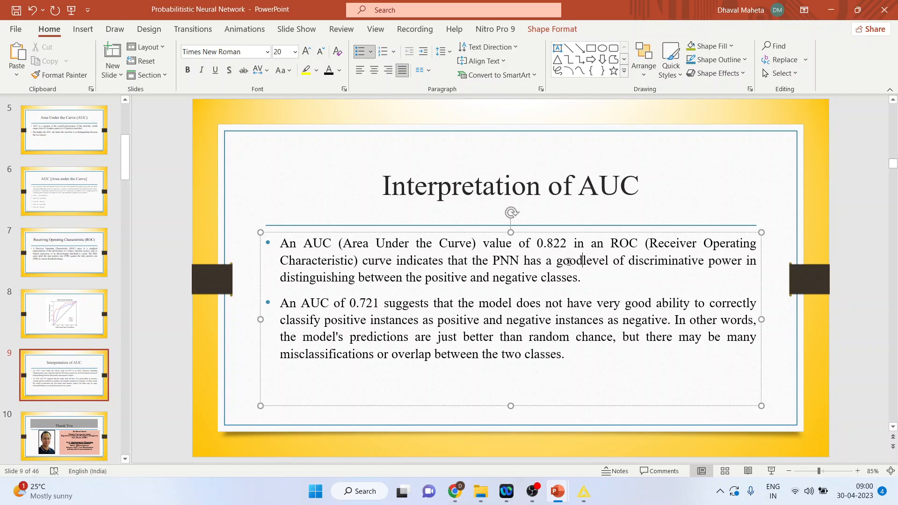